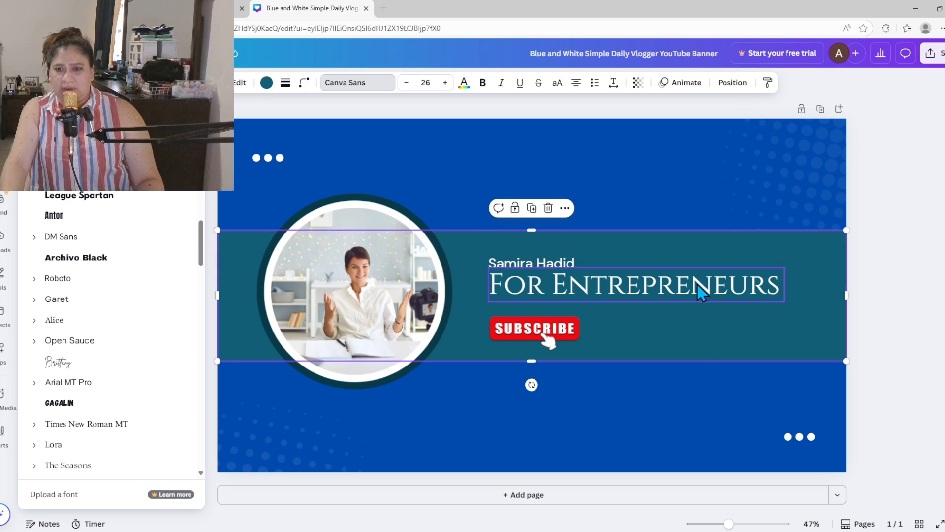
Move the tagline left and place the subscribe sticker beneath it.
drag(699, 285, 673, 291)
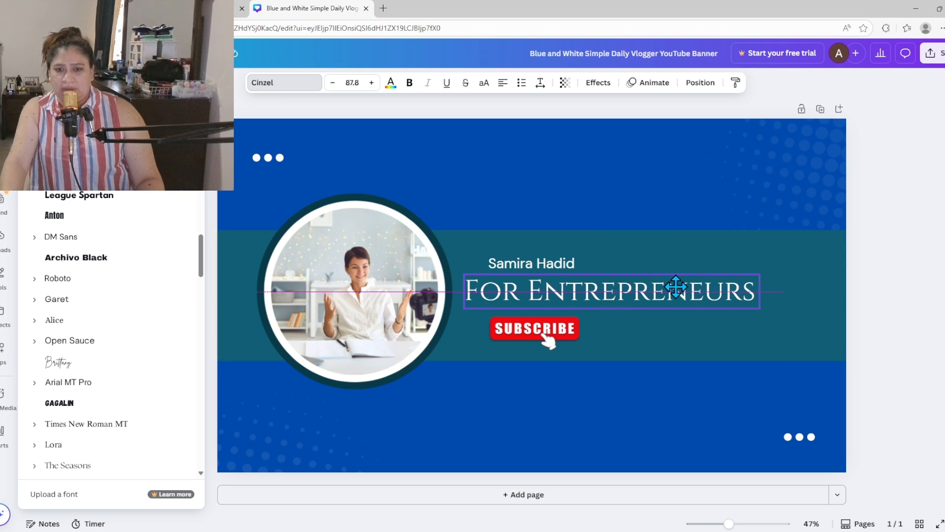
click(540, 332)
drag(517, 335, 492, 327)
Shift the name left to align with the tagline and enlarge it.
click(569, 334)
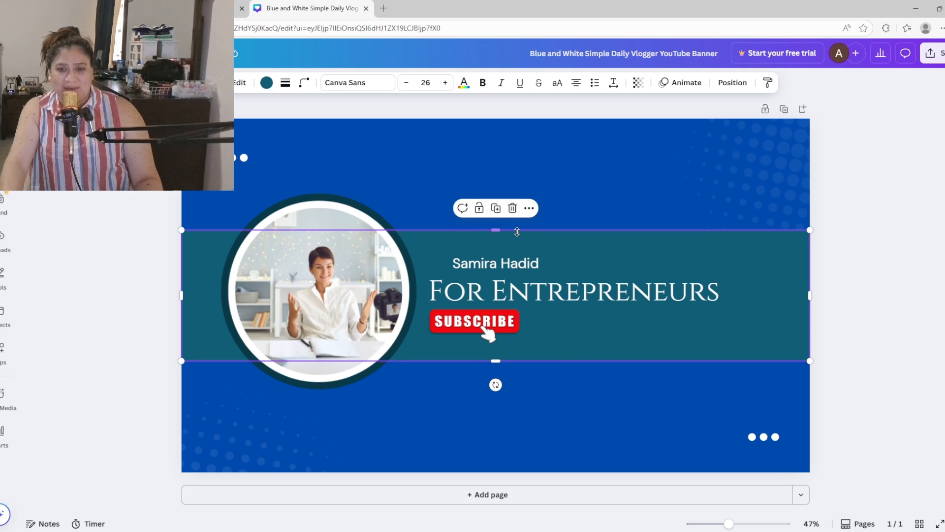
click(495, 262)
click(574, 254)
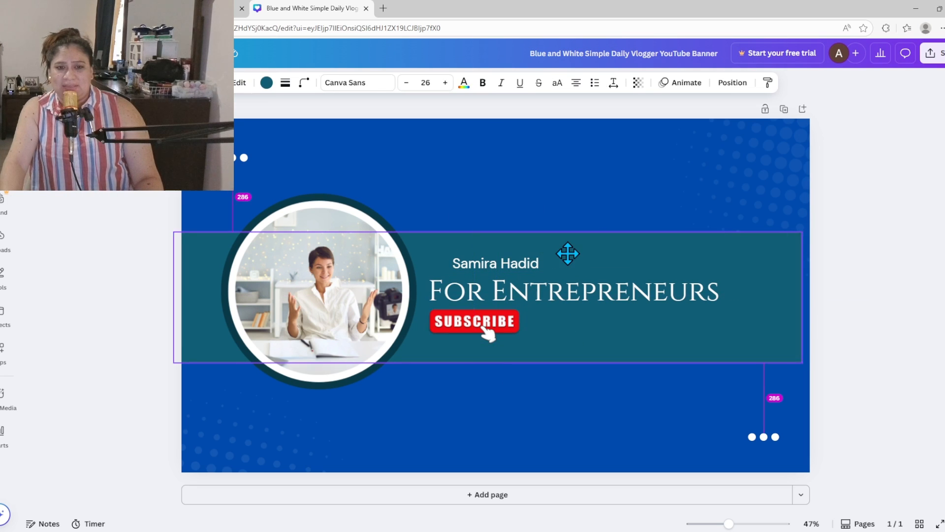
click(531, 262)
drag(529, 262, 511, 264)
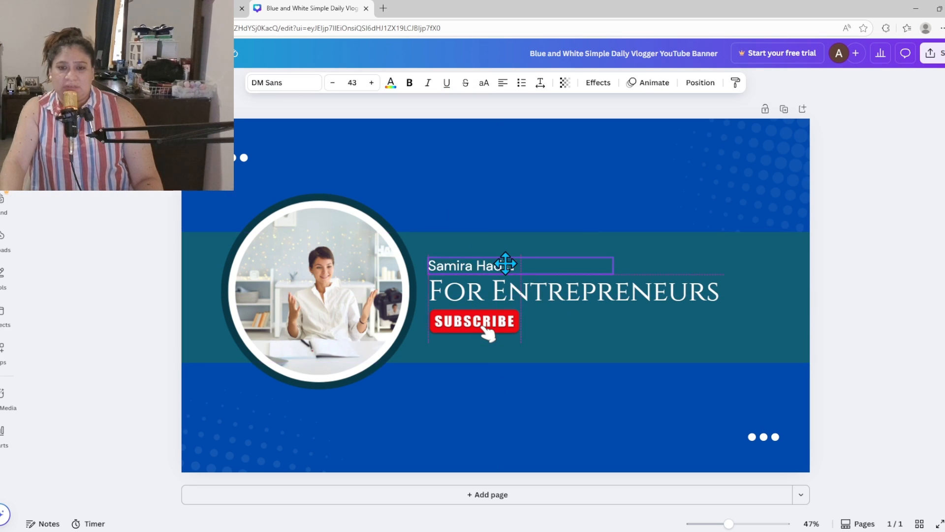
drag(618, 272, 653, 274)
Make the name bold, narrow its box to fit, and enlarge it to 55.6.
click(531, 335)
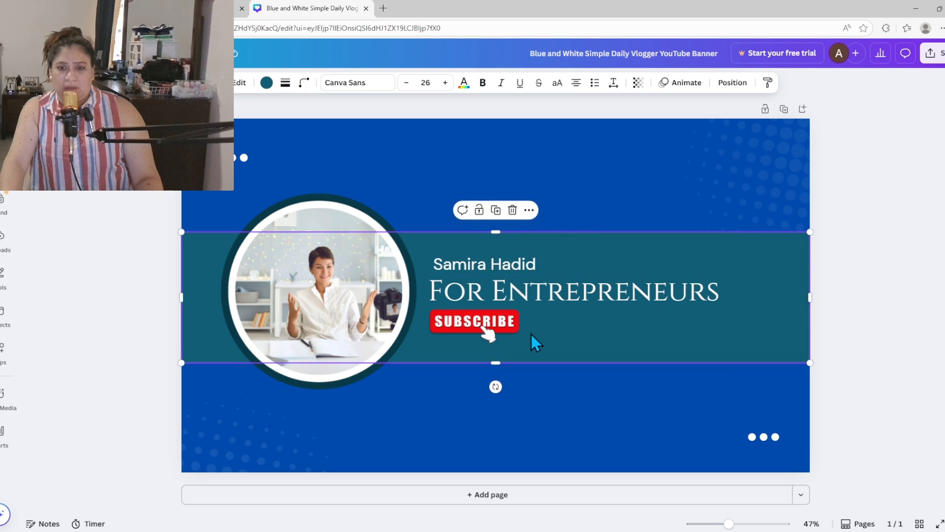
click(497, 274)
double_click(562, 261)
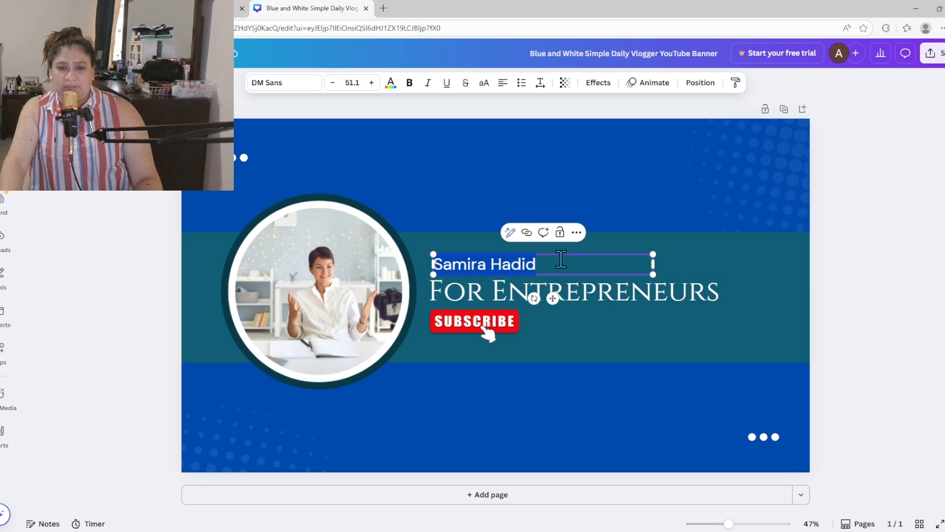
click(410, 83)
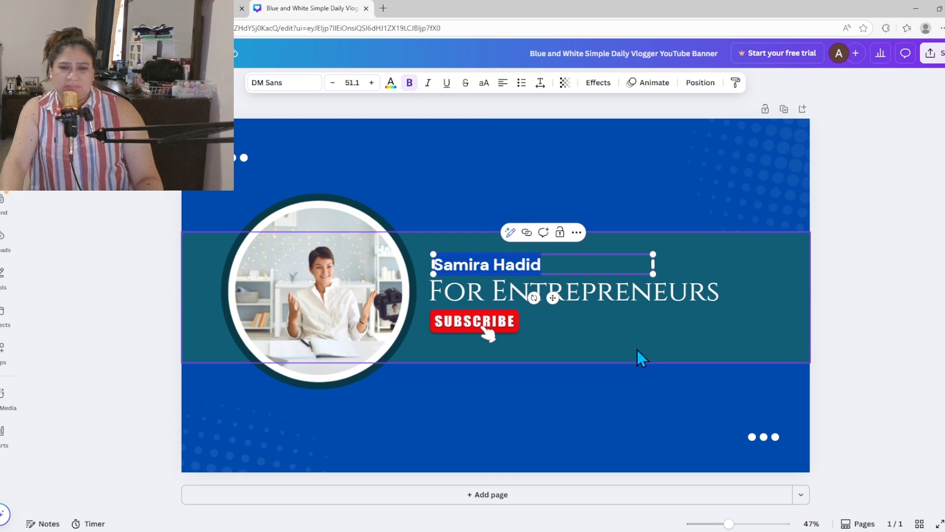
click(578, 285)
click(526, 267)
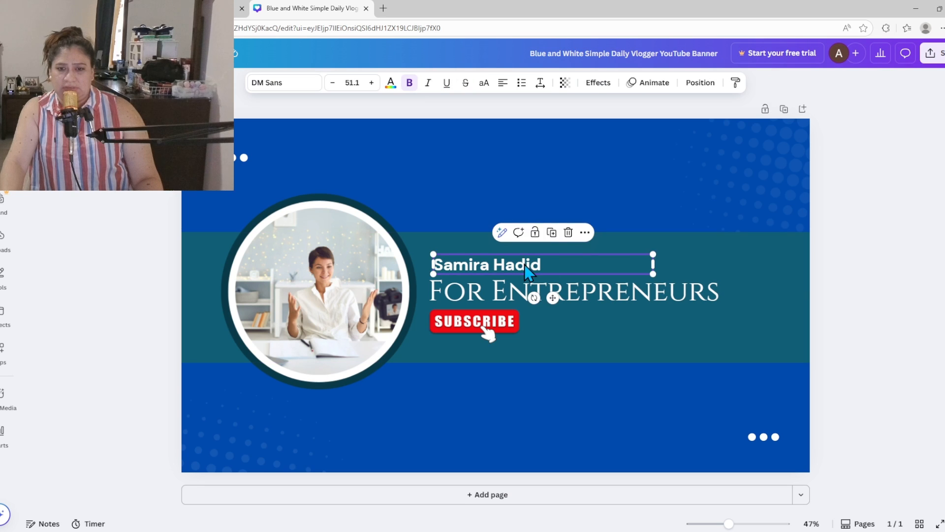
drag(526, 268, 520, 268)
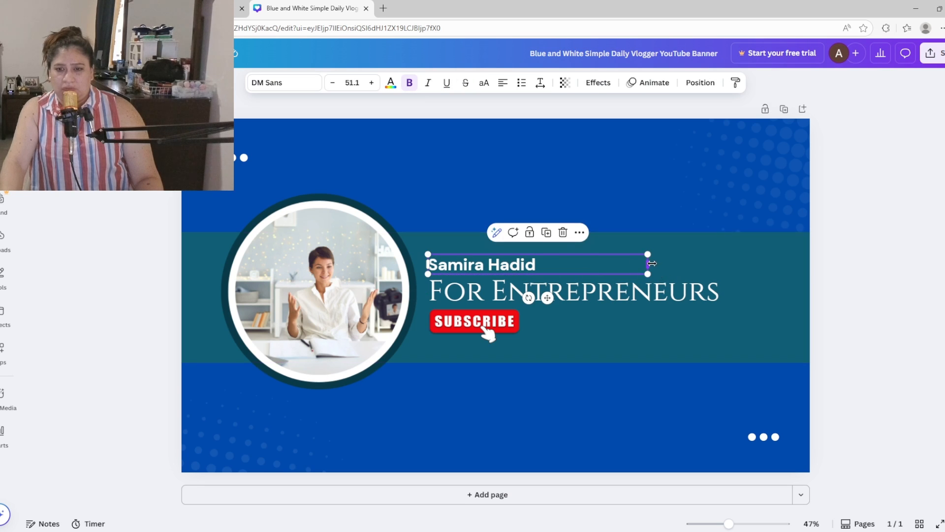
drag(652, 264, 554, 263)
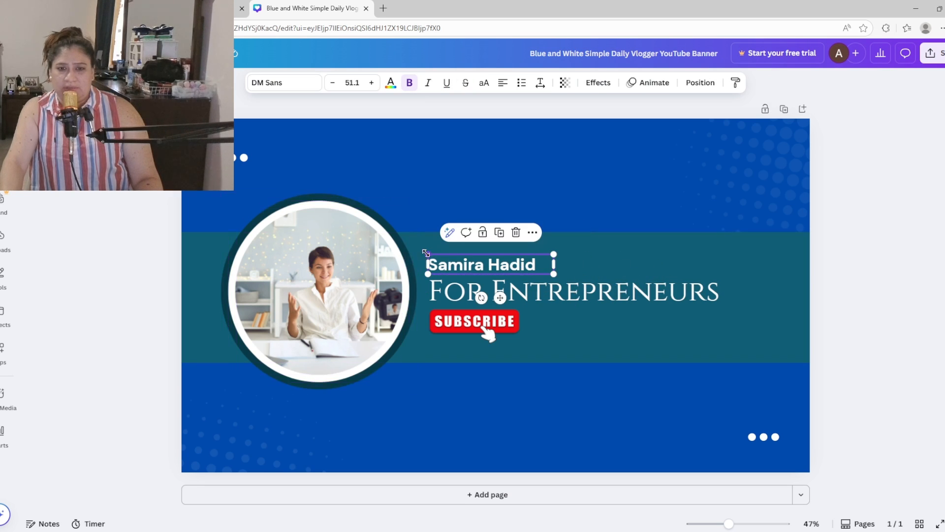
drag(426, 253, 464, 260)
Enlarge the For Entrepreneurs tagline to 93 and nudge it slightly left.
click(562, 284)
drag(722, 264, 739, 263)
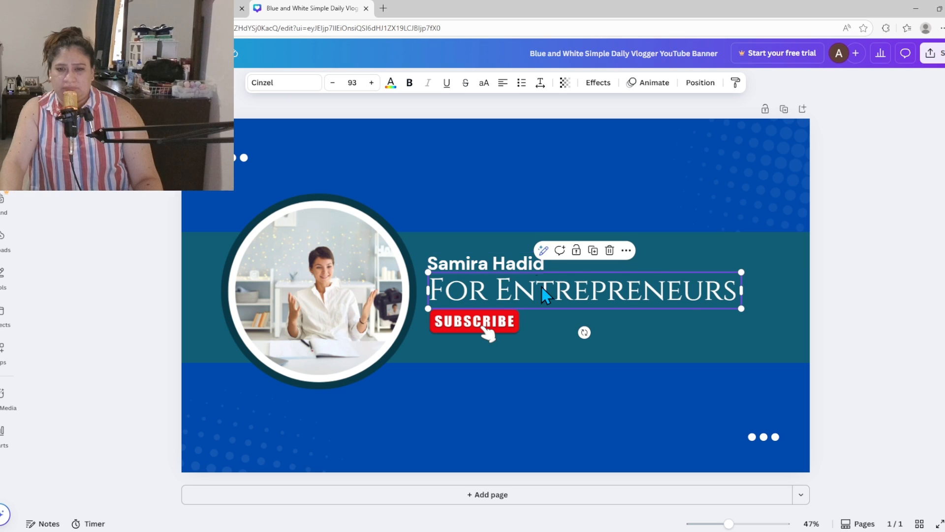
drag(542, 288, 537, 287)
click(561, 338)
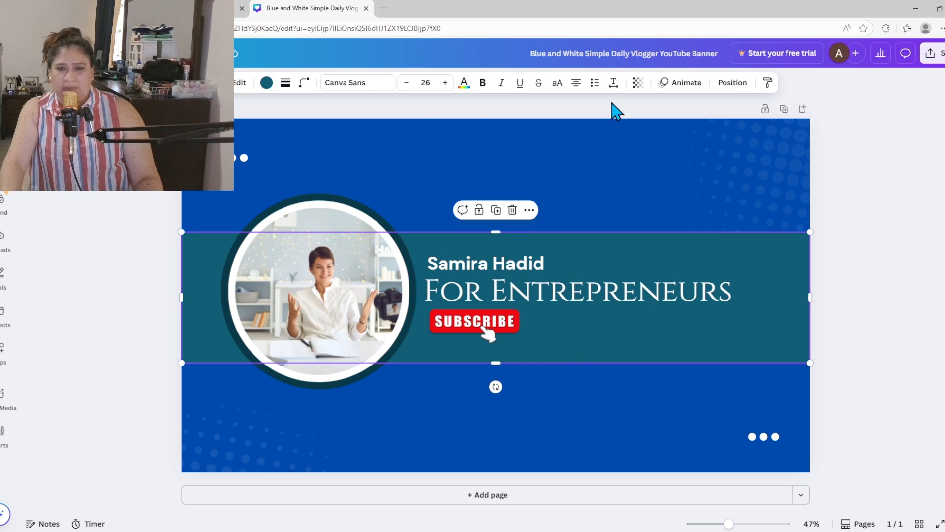
click(351, 279)
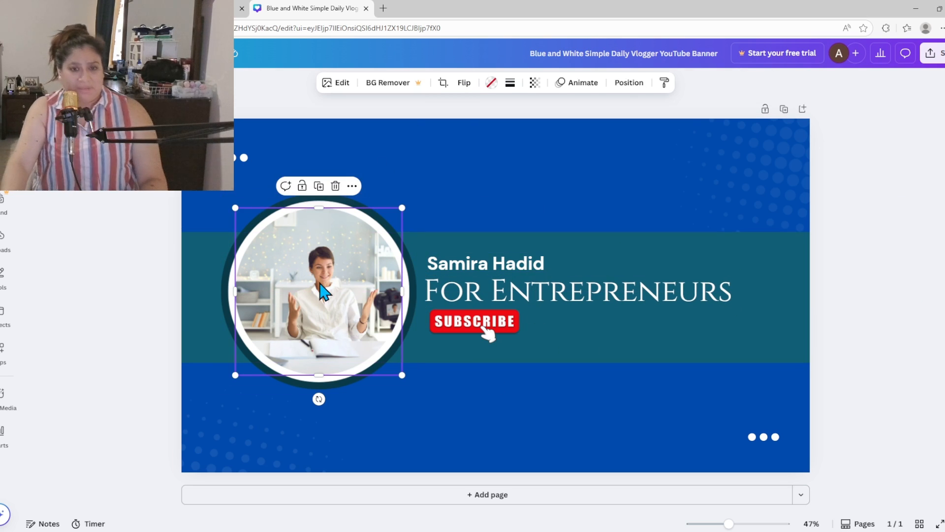
Delete the portrait photo, keeping the empty circular frame placeholder.
double_click(340, 304)
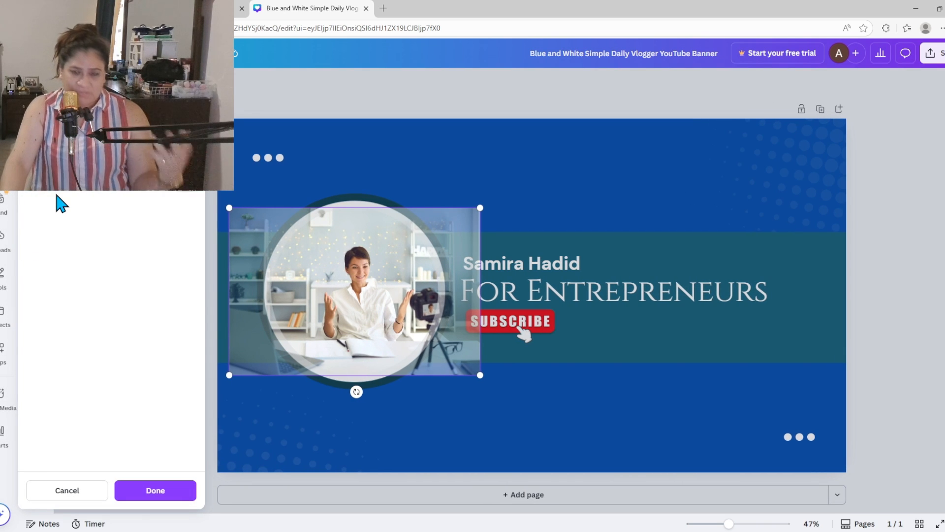
click(489, 172)
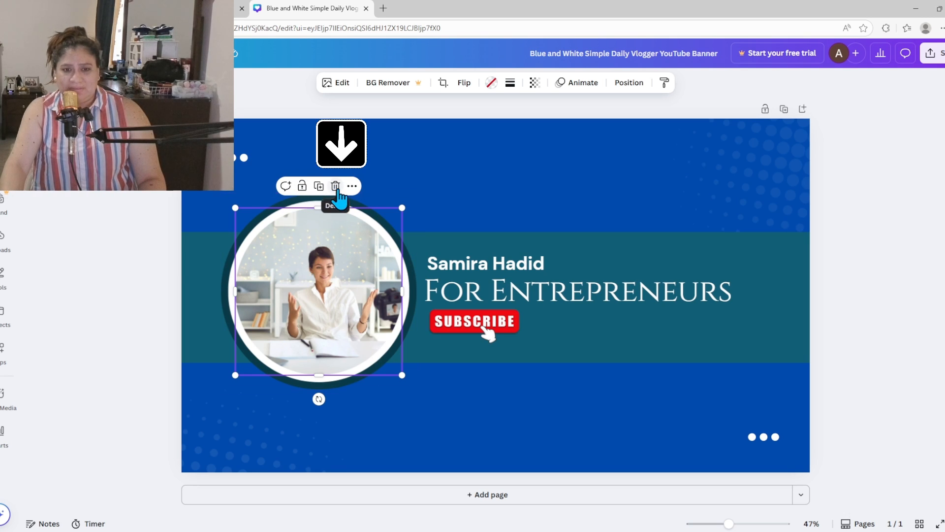
click(335, 186)
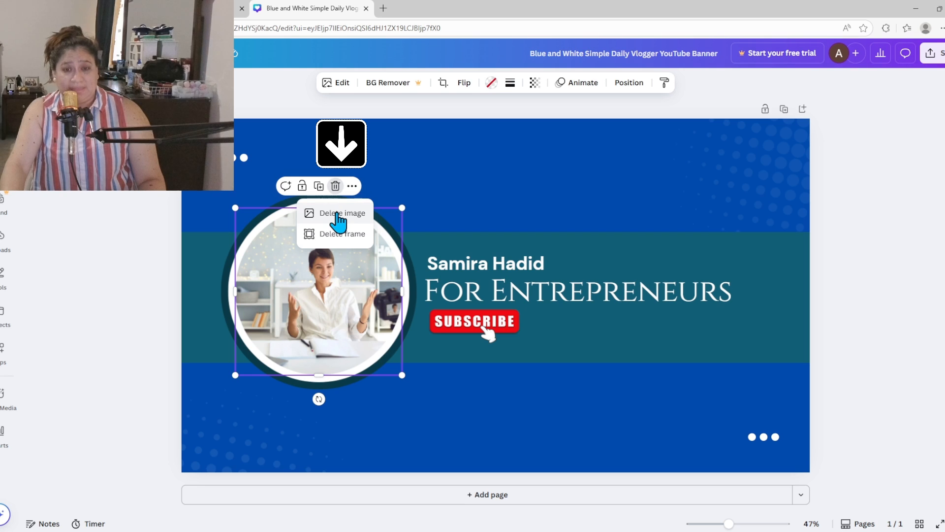
click(339, 216)
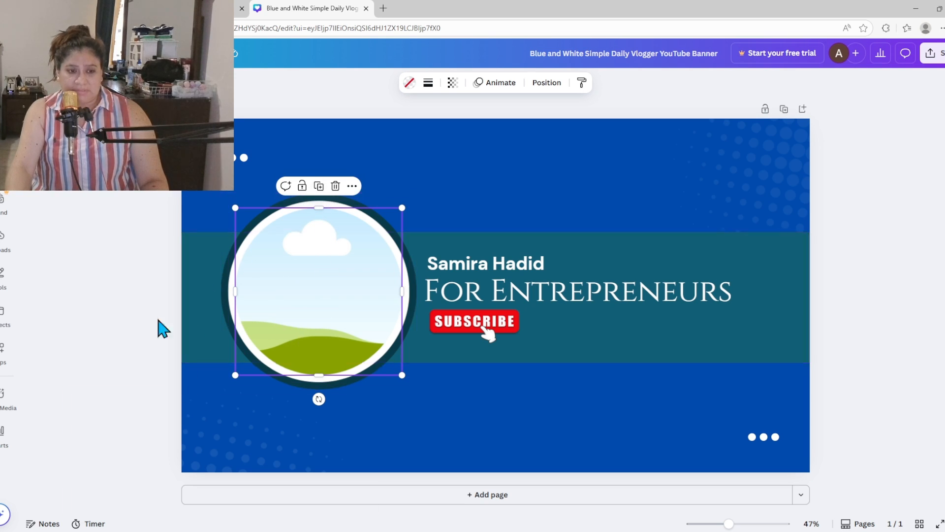
Add the uploaded lavender-background portrait from Uploads and drop it into the circle frame.
click(3, 235)
click(3, 206)
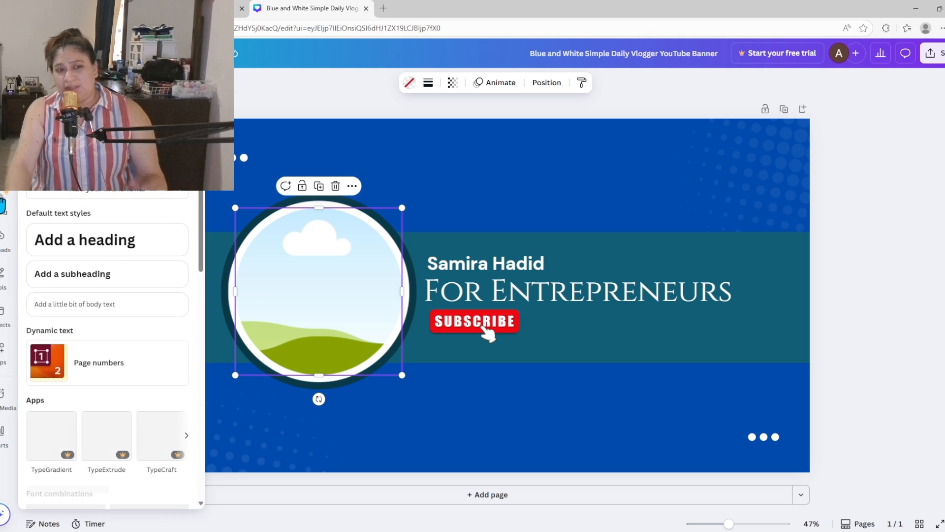
click(3, 235)
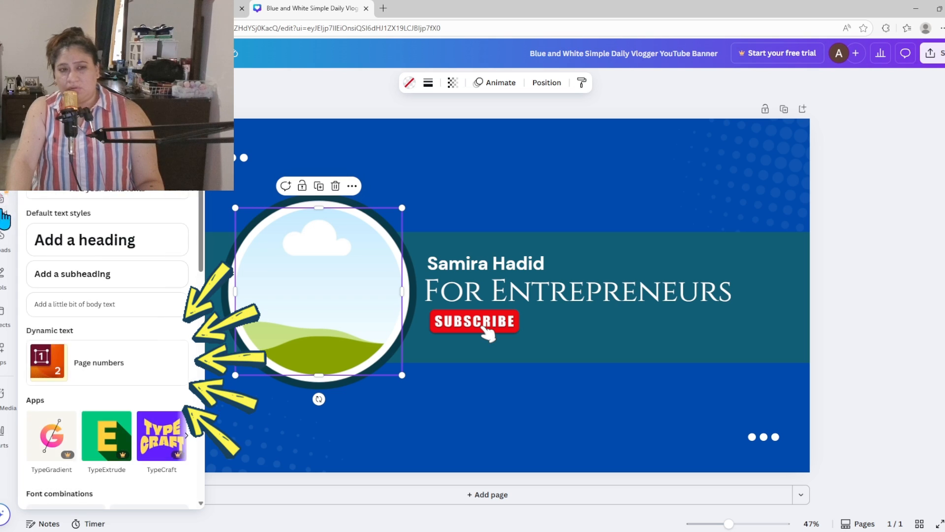
mouse_move(2, 248)
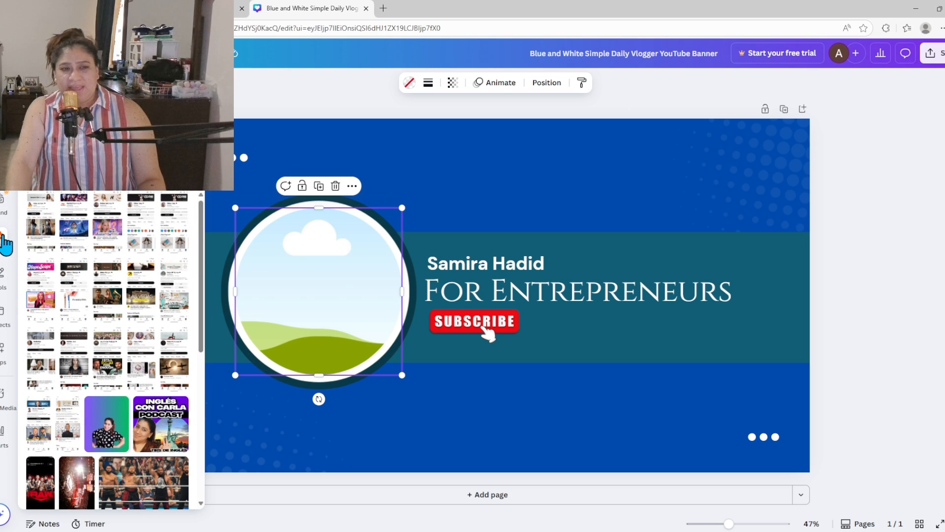
click(4, 248)
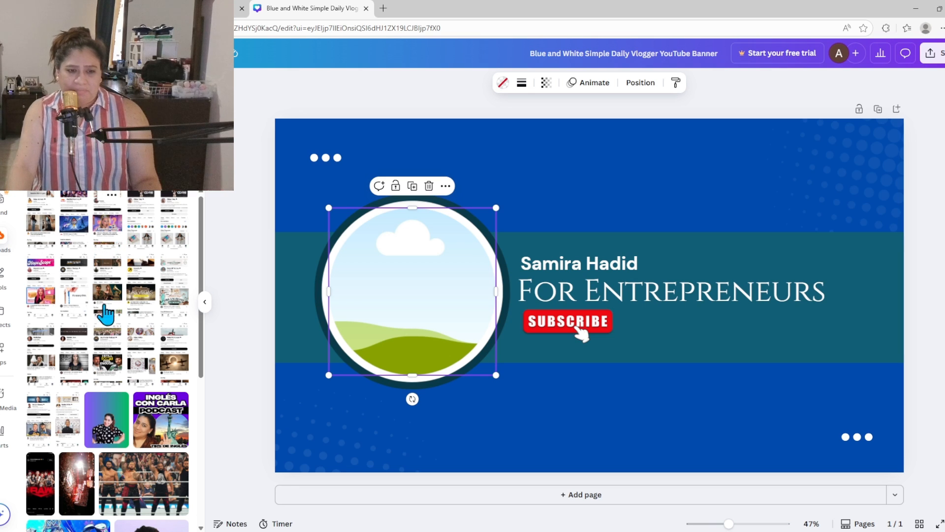
scroll(116, 379, down, 3)
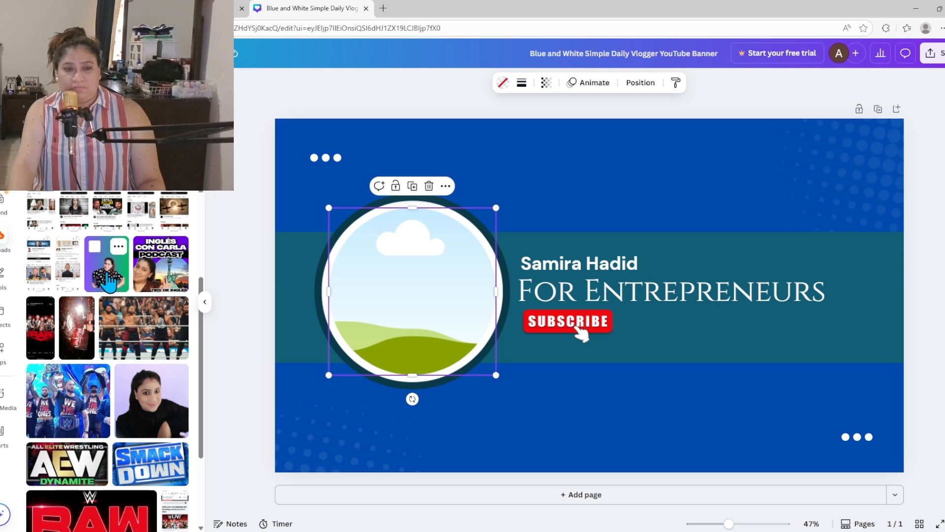
click(147, 422)
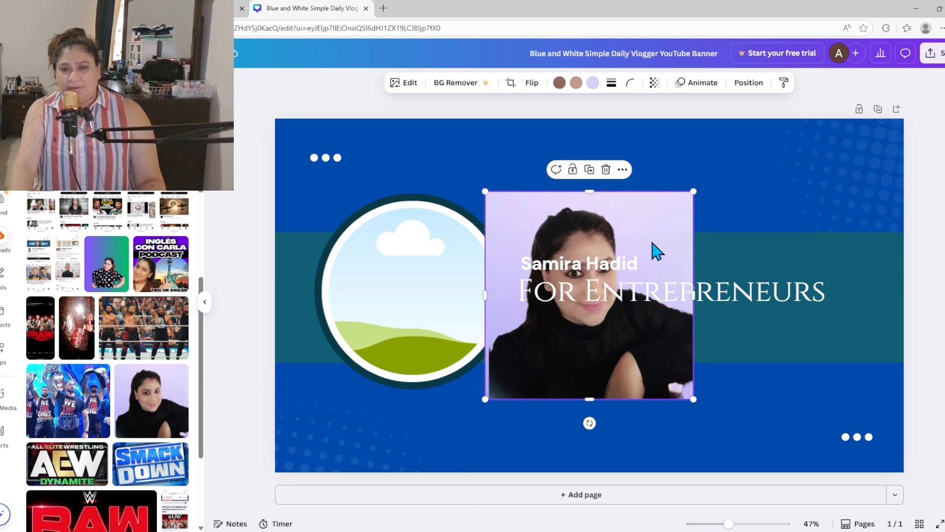
drag(657, 251, 480, 268)
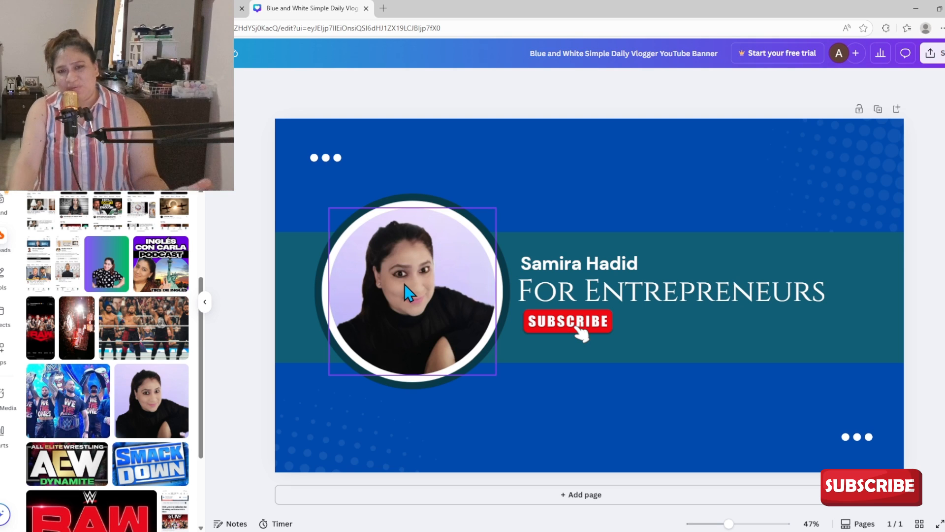
Replace the name text with the new person's full name.
click(383, 281)
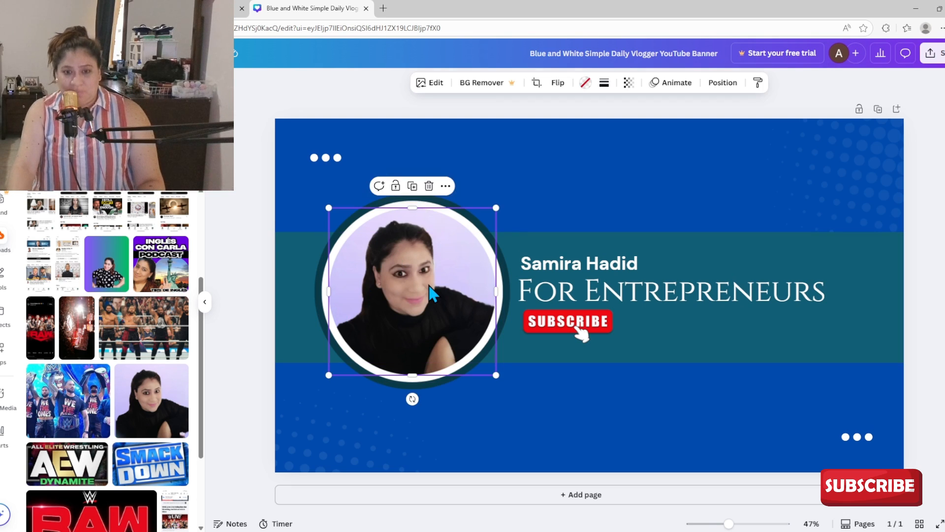
click(584, 209)
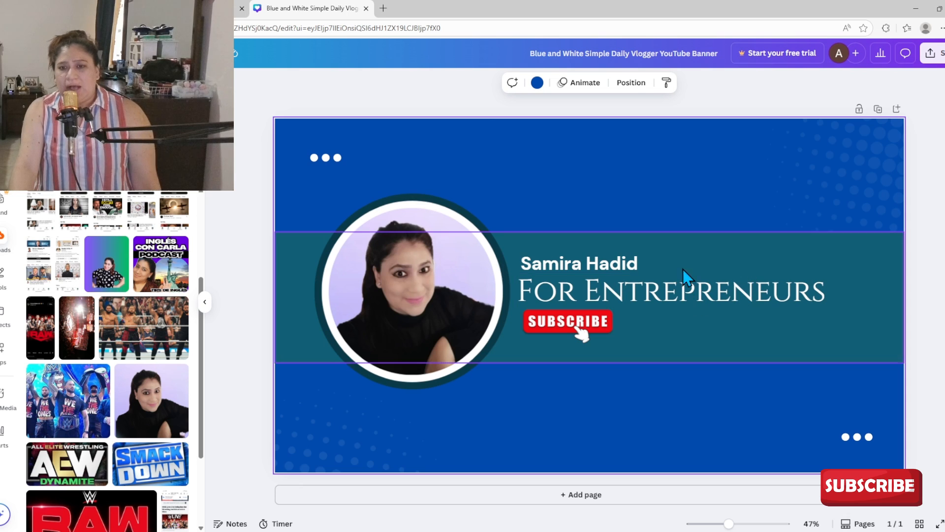
click(628, 267)
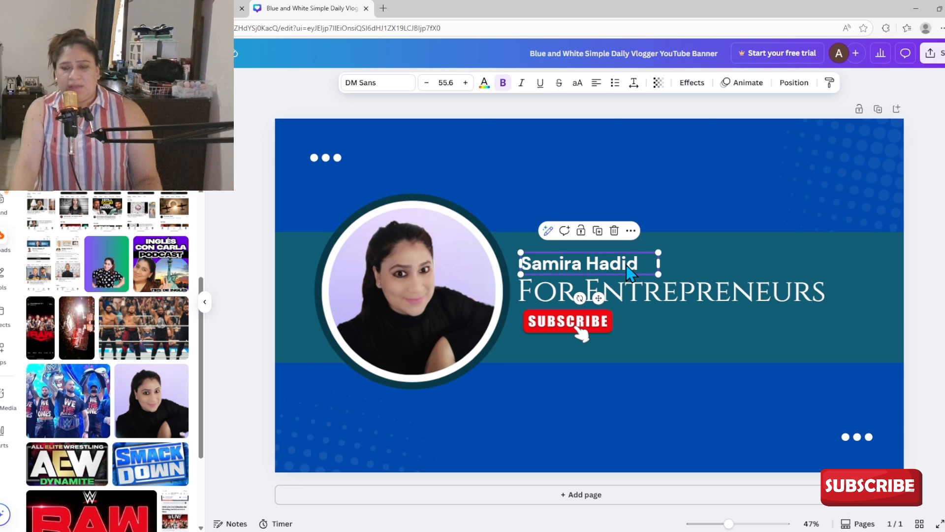
click(675, 261)
click(654, 265)
double_click(533, 262)
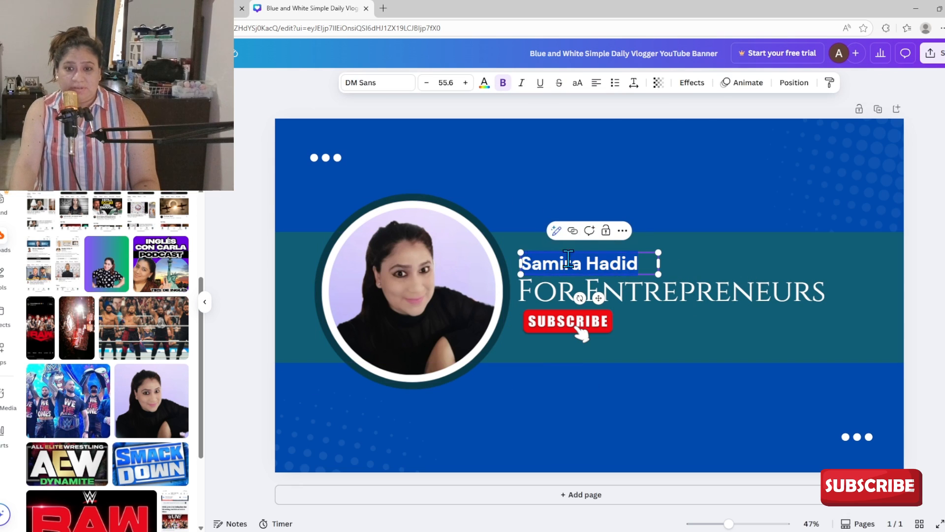
key(BackSpace)
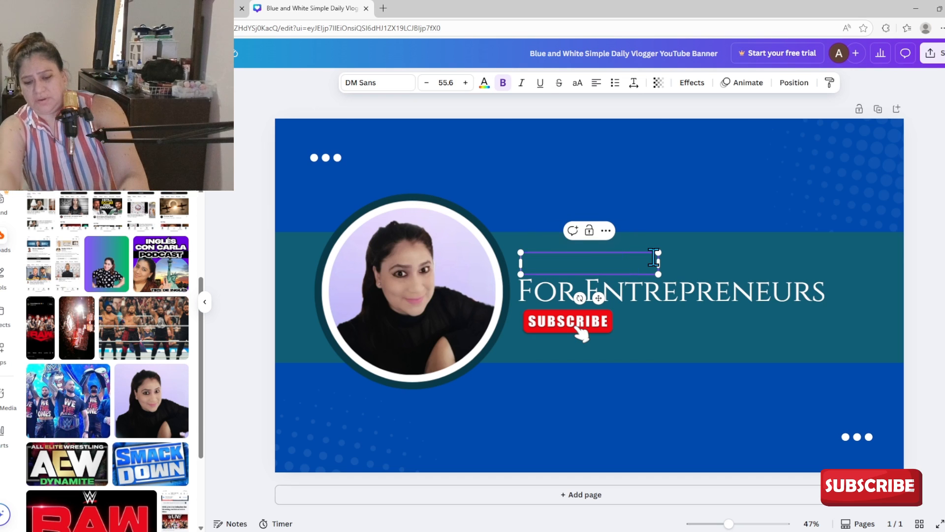
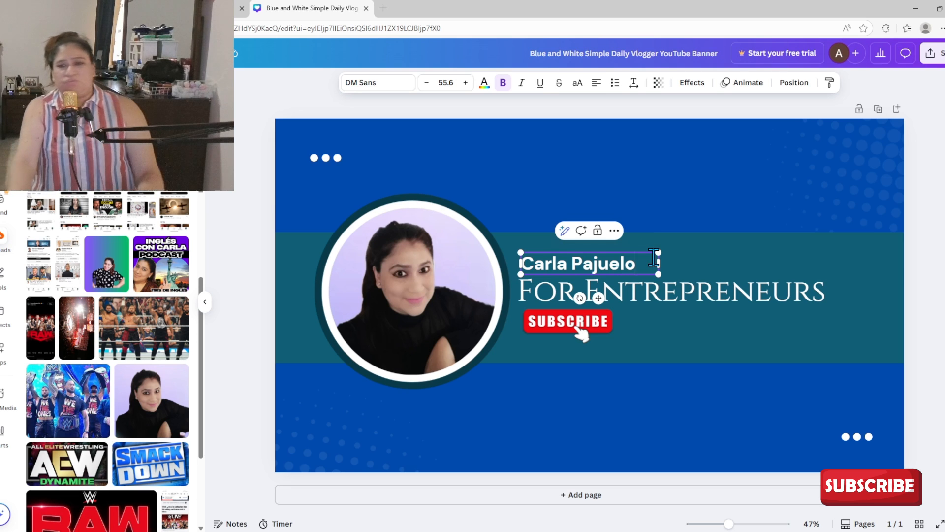
click(651, 298)
click(576, 270)
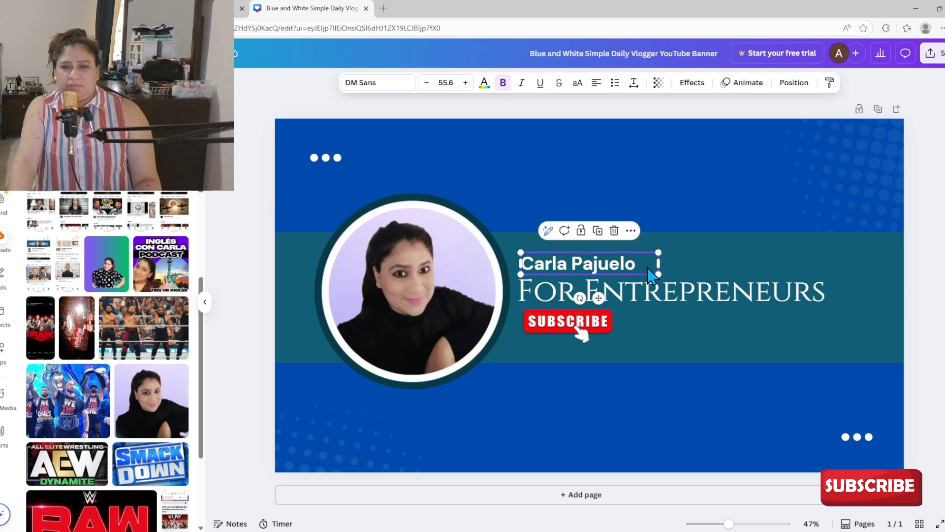
Change the tagline to 'Coaching for Entrepreneurs' and shrink it to 62.1 on one line.
click(616, 293)
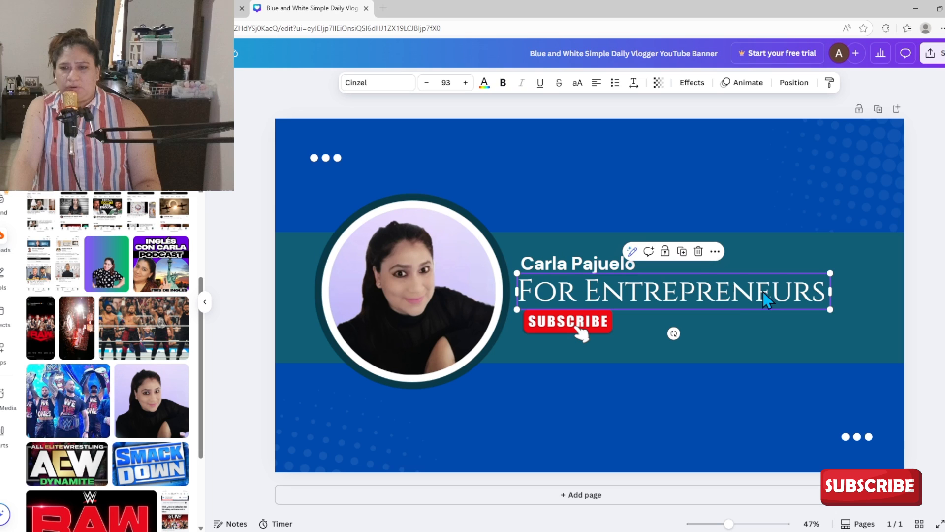
click(737, 294)
click(584, 294)
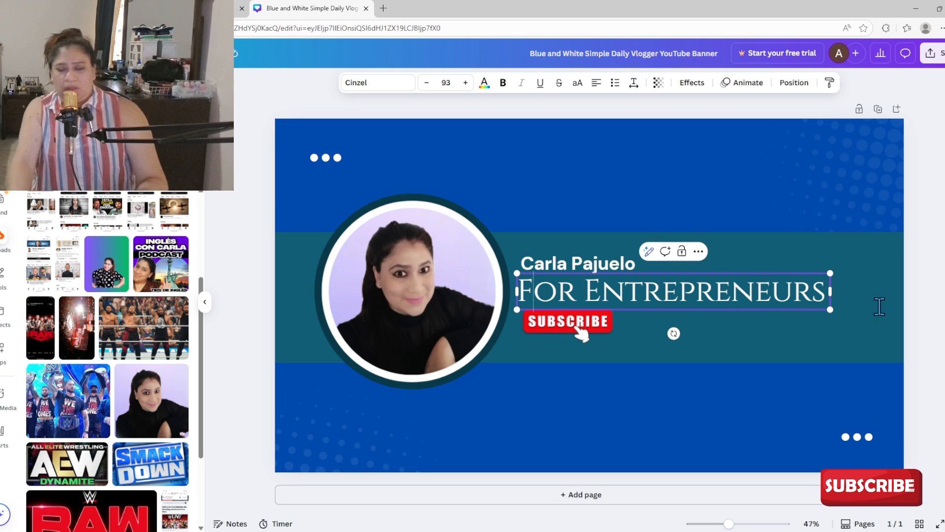
key(BackSpace)
text(Coac)
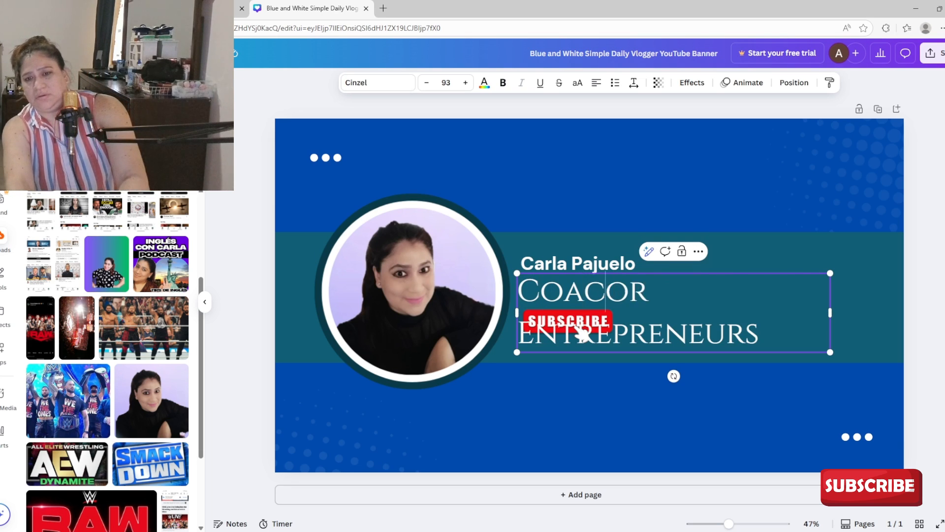
text(hing )
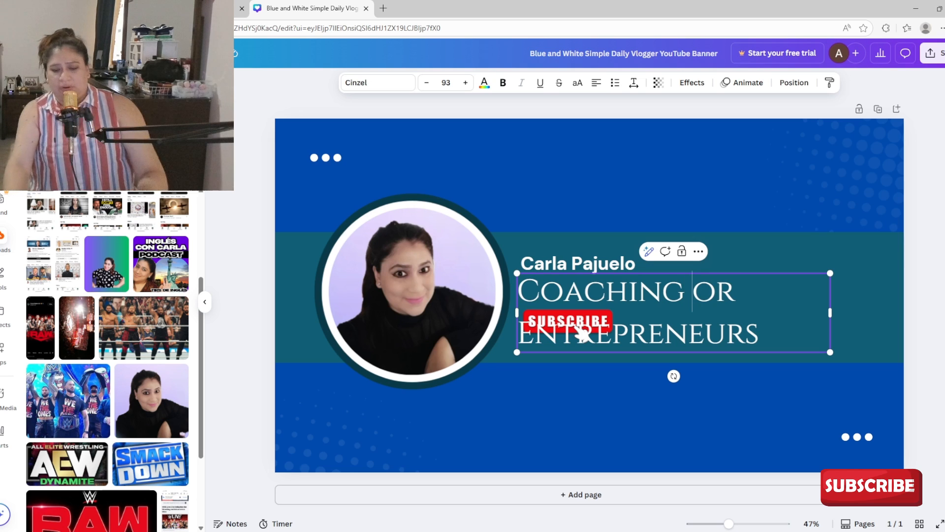
text(F)
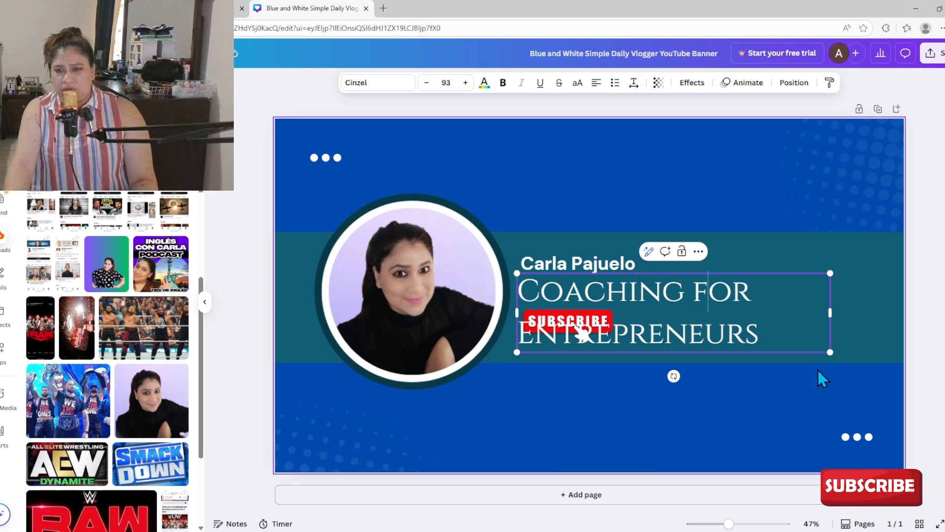
drag(830, 352, 792, 294)
Nudge the tagline and name down and the SUBSCRIBE graphic up-left into a left-aligned stack.
click(679, 320)
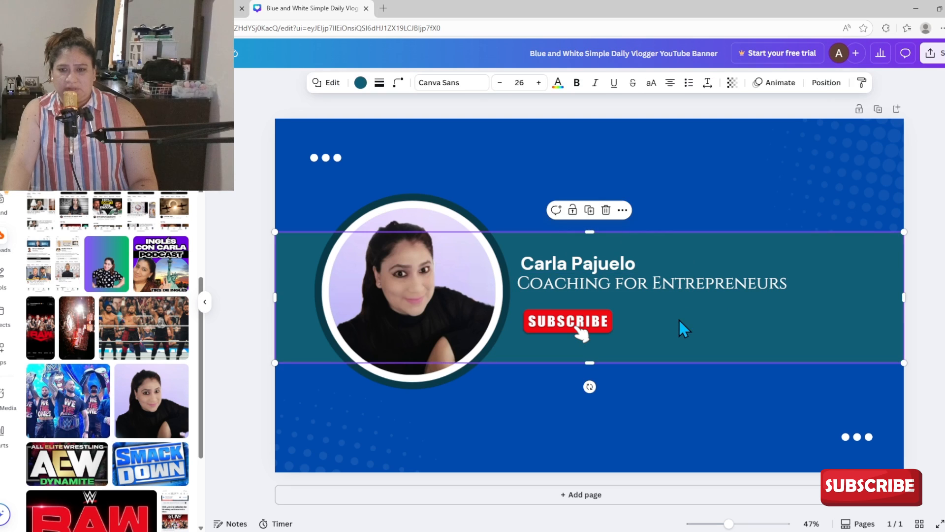
click(654, 287)
drag(654, 284, 654, 287)
drag(565, 265, 565, 267)
click(680, 285)
drag(565, 318, 560, 307)
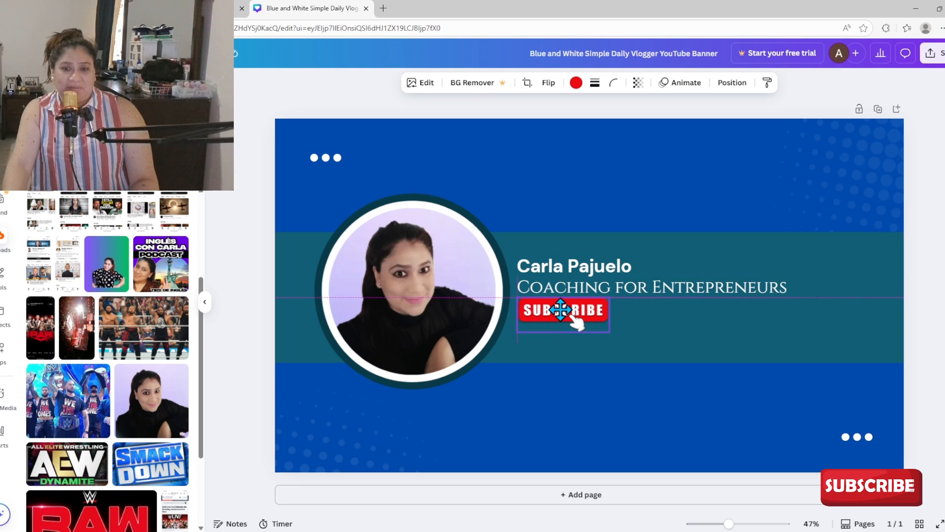
click(400, 306)
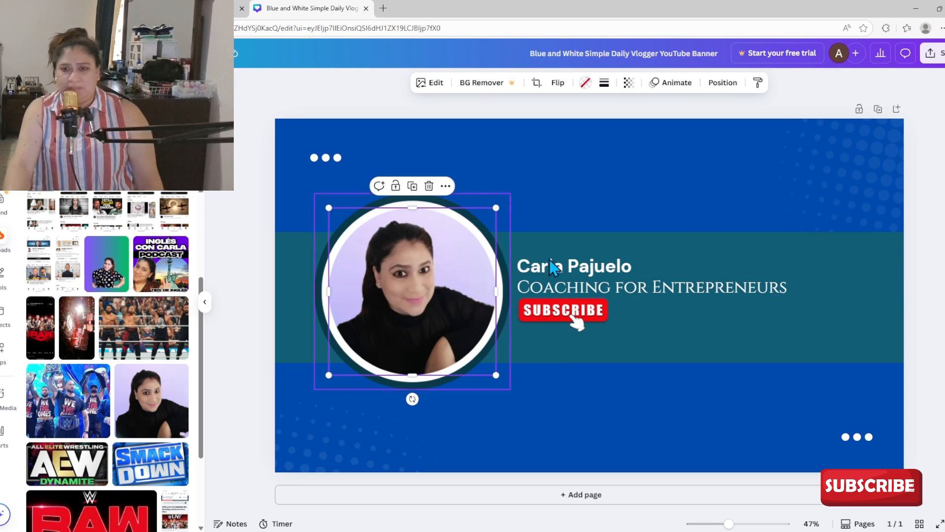
click(876, 170)
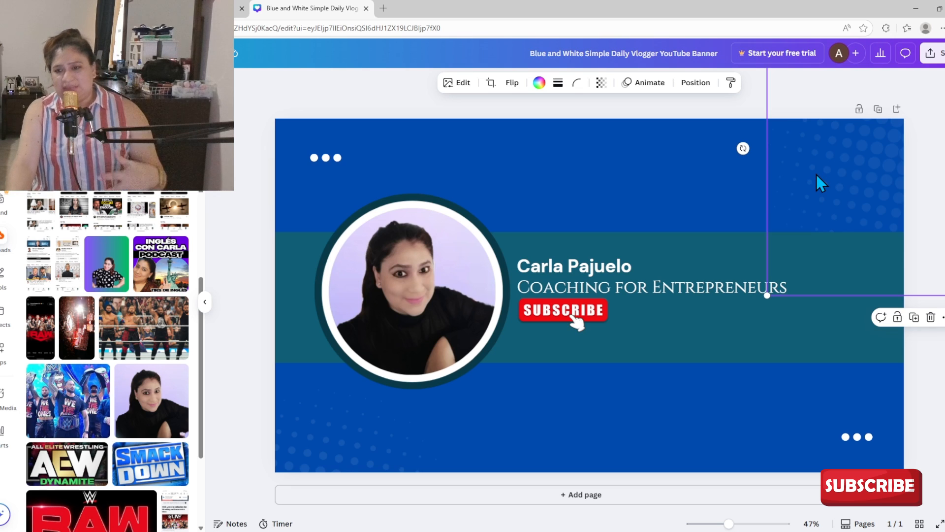
Delete the top-right and bottom-left dot graphics, leaving plain blue corners.
click(930, 319)
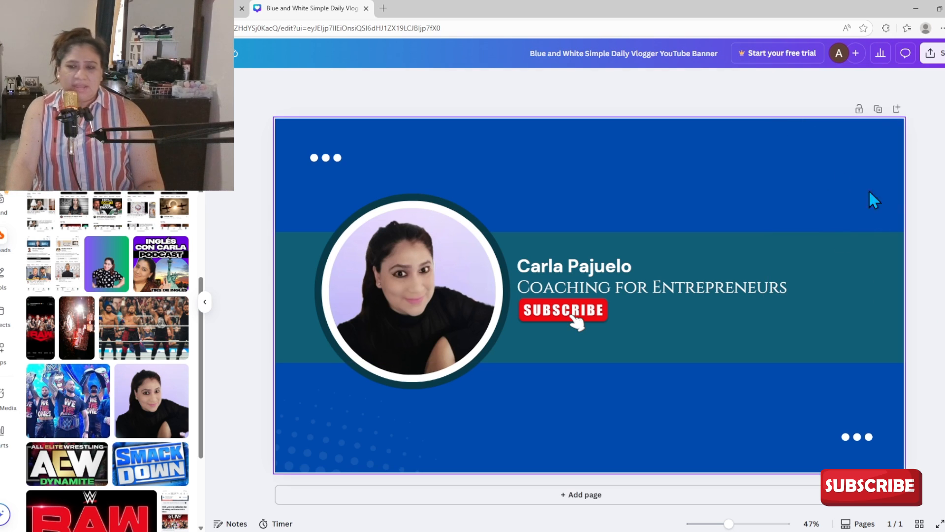
click(540, 192)
click(299, 443)
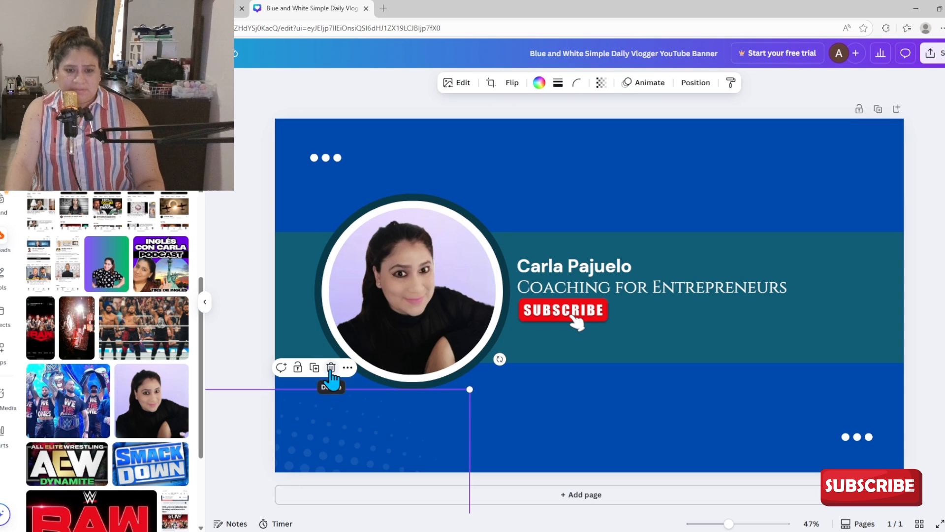
click(330, 370)
click(823, 271)
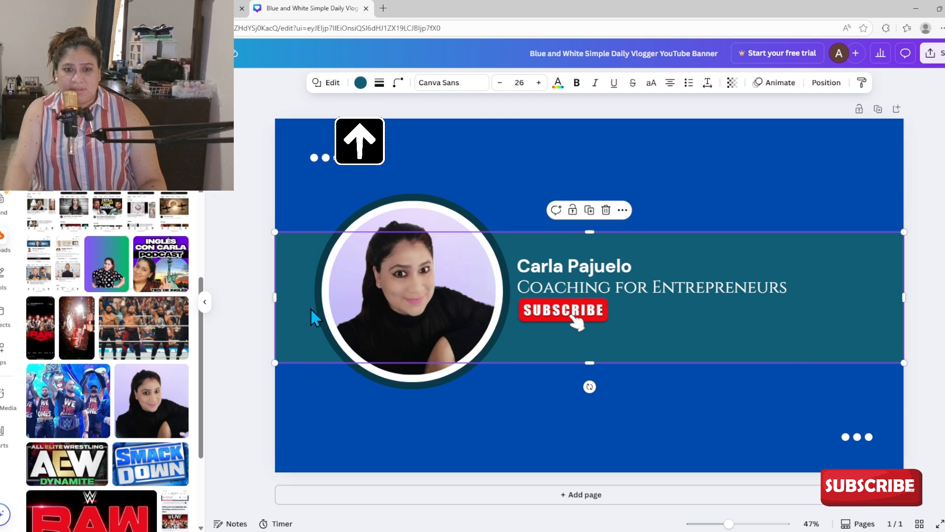
Recolour the middle band to the default solid yellow.
click(360, 83)
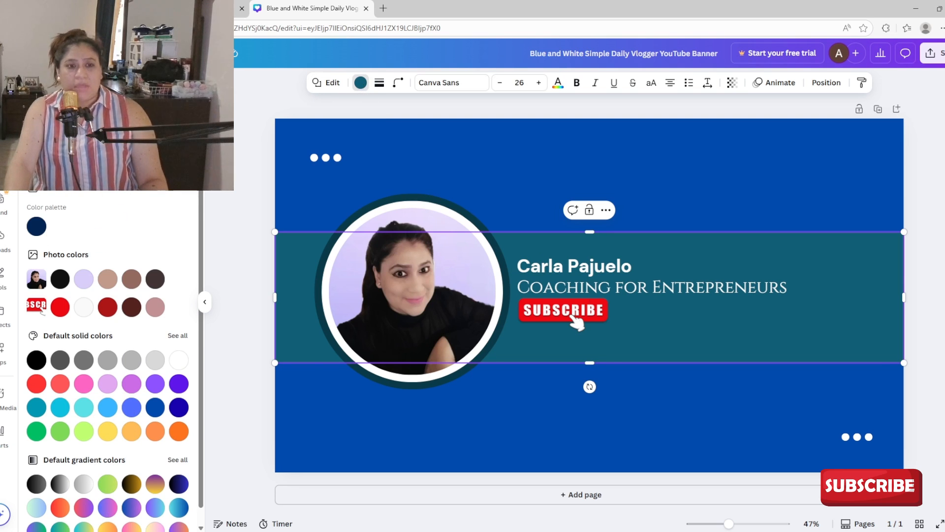
scroll(84, 358, down, 1)
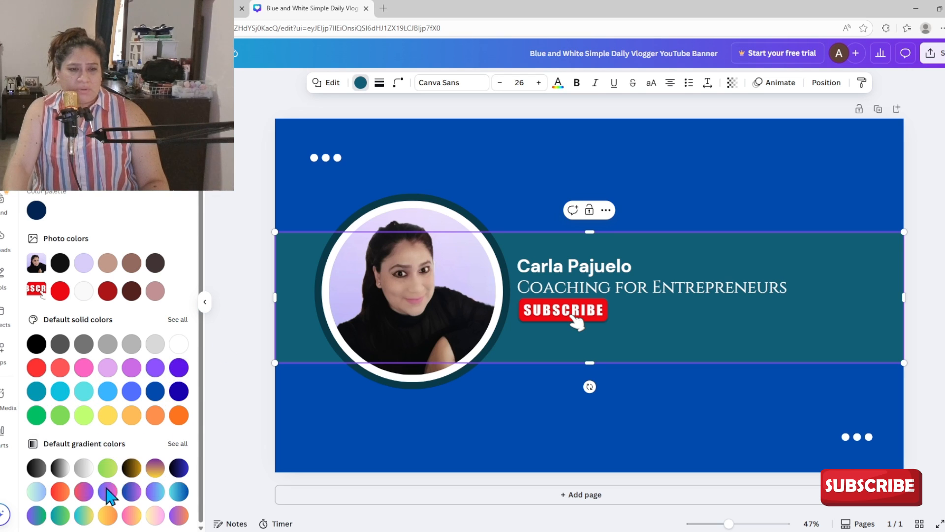
click(107, 415)
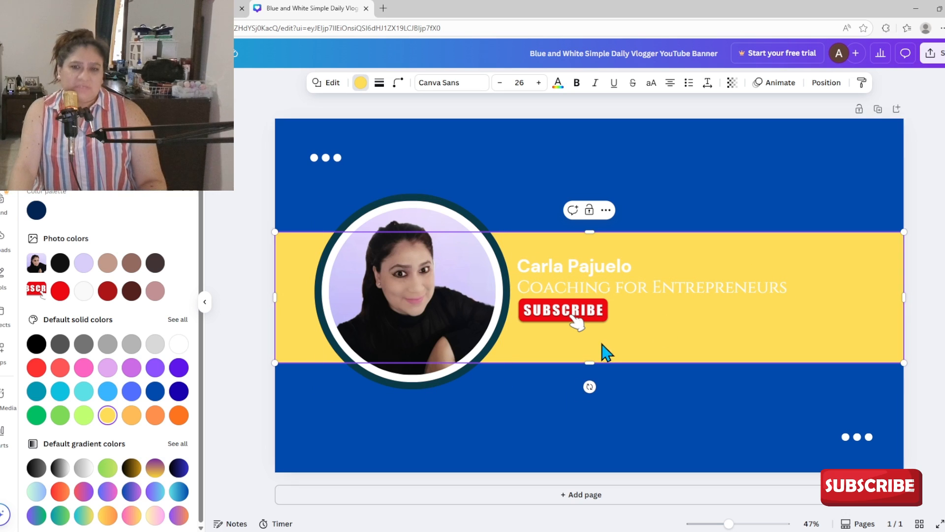
click(513, 416)
Select the name, tagline, subscribe graphic, photo and ring in turn to check the layout.
click(575, 273)
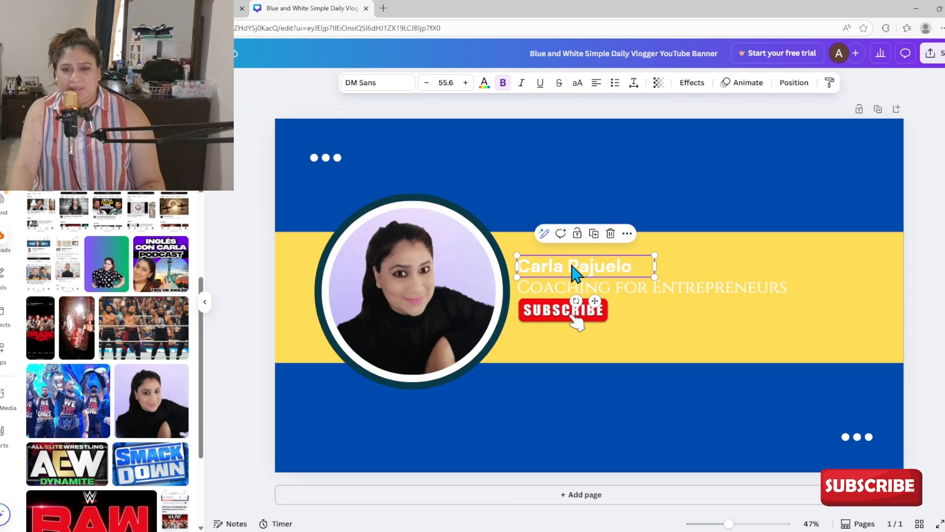
click(714, 300)
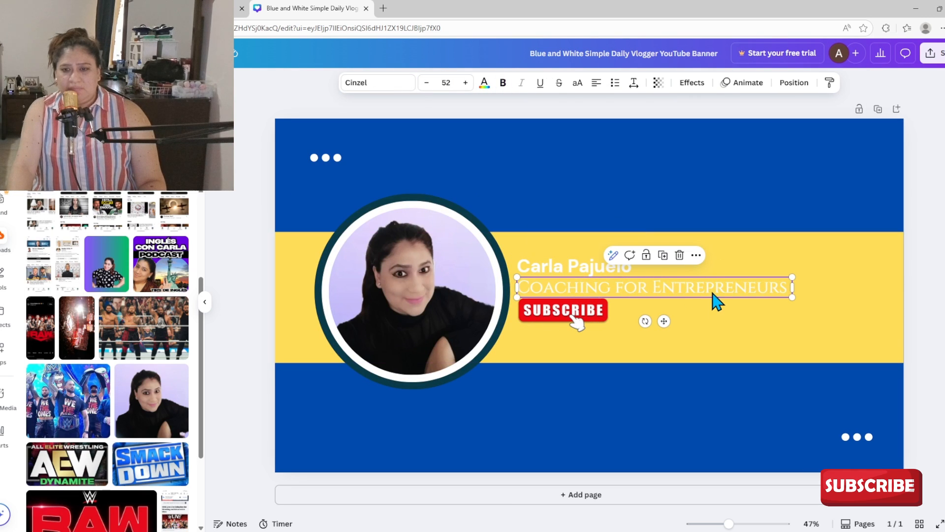
click(566, 319)
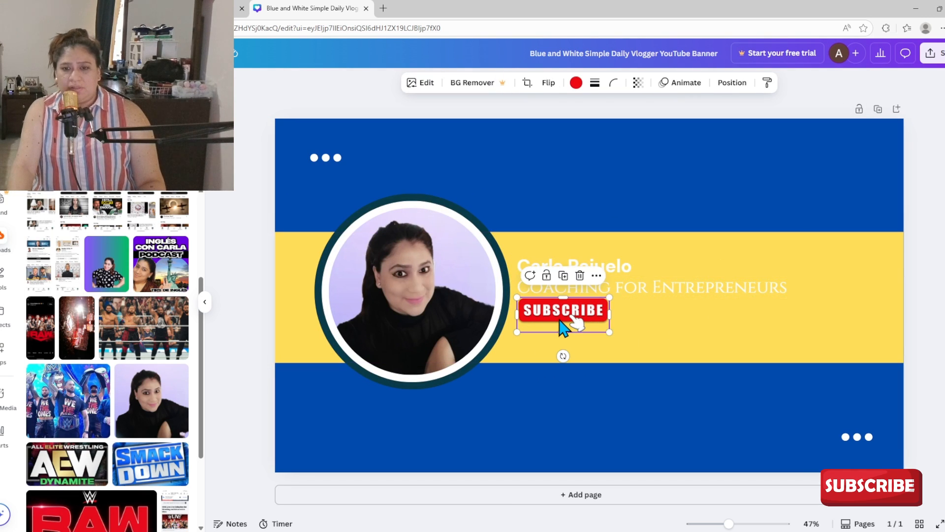
click(456, 278)
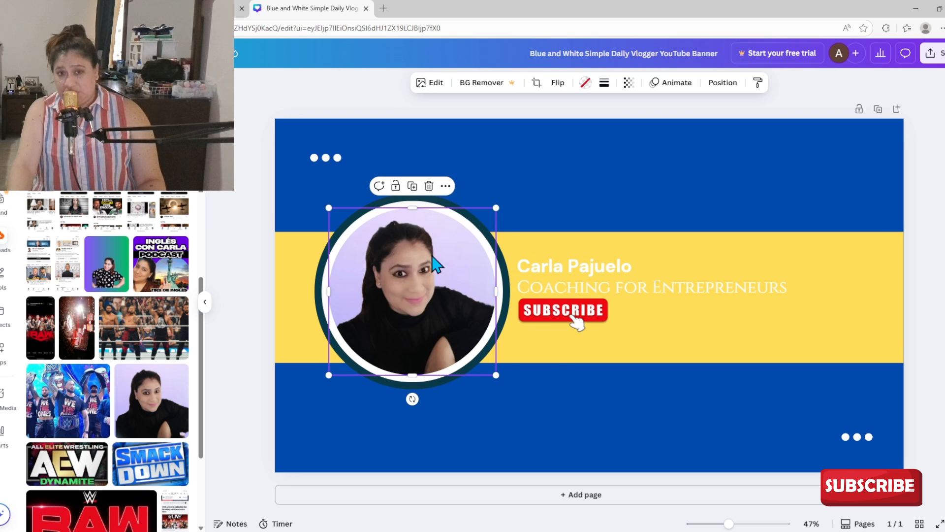
click(528, 443)
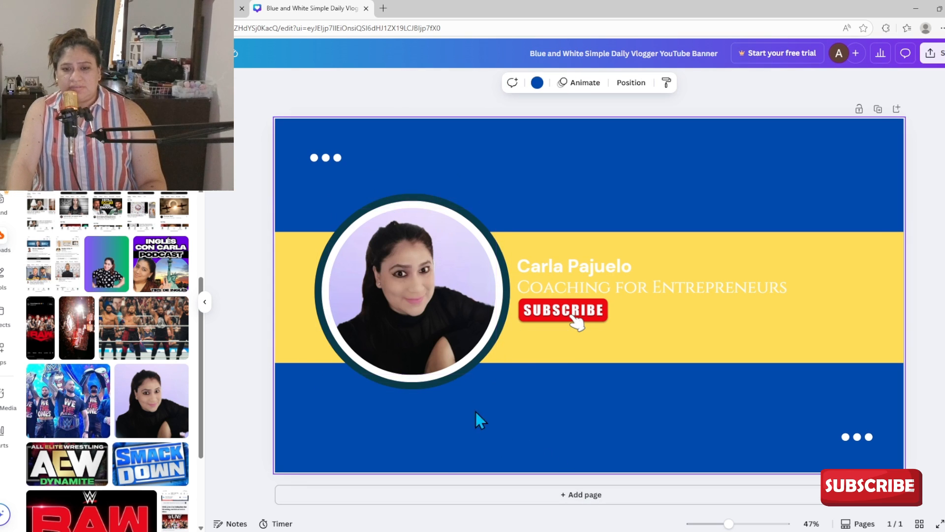
click(394, 211)
click(342, 357)
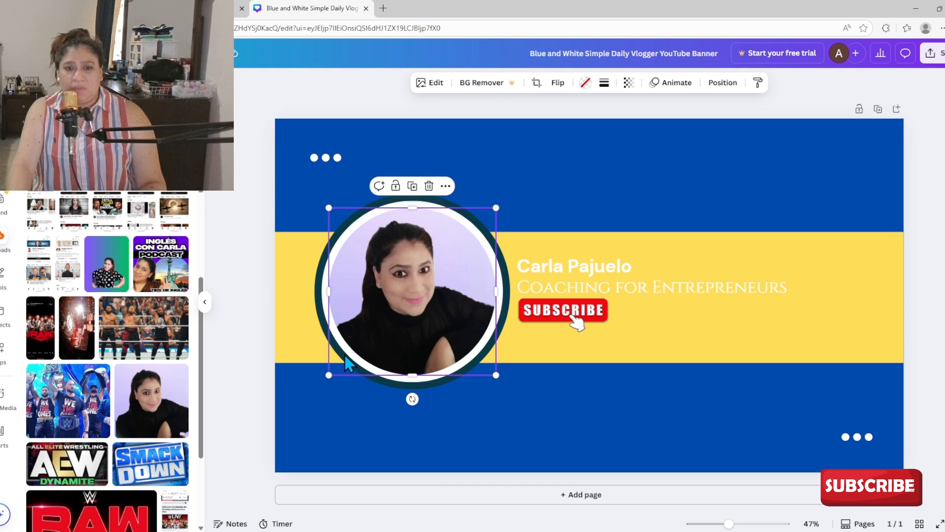
click(295, 476)
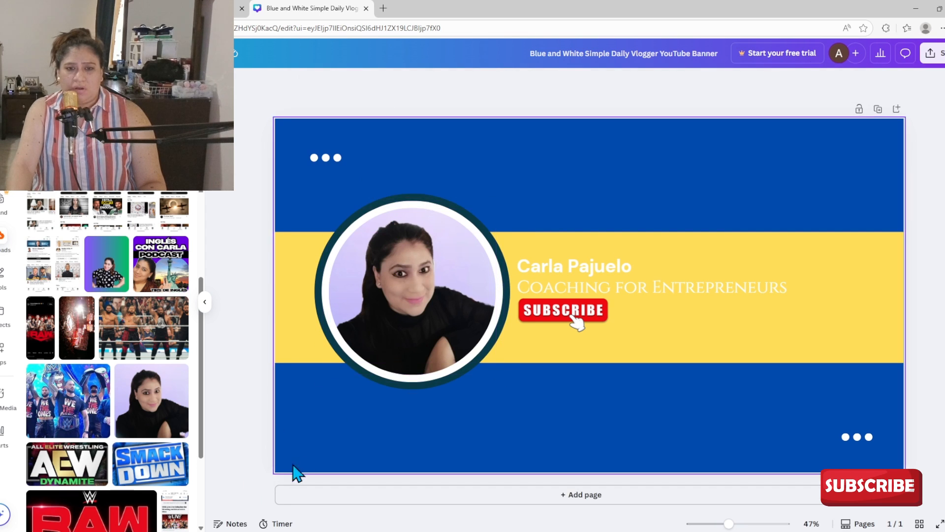
click(408, 195)
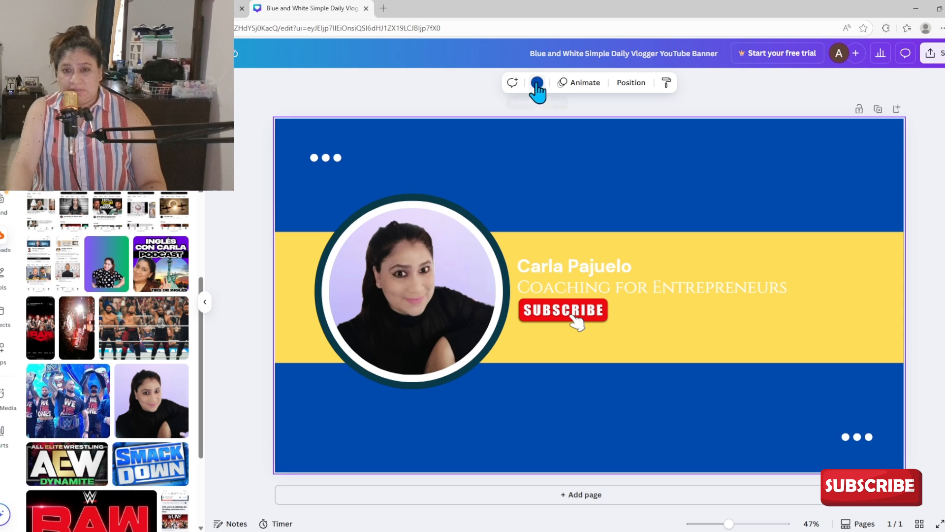
click(487, 227)
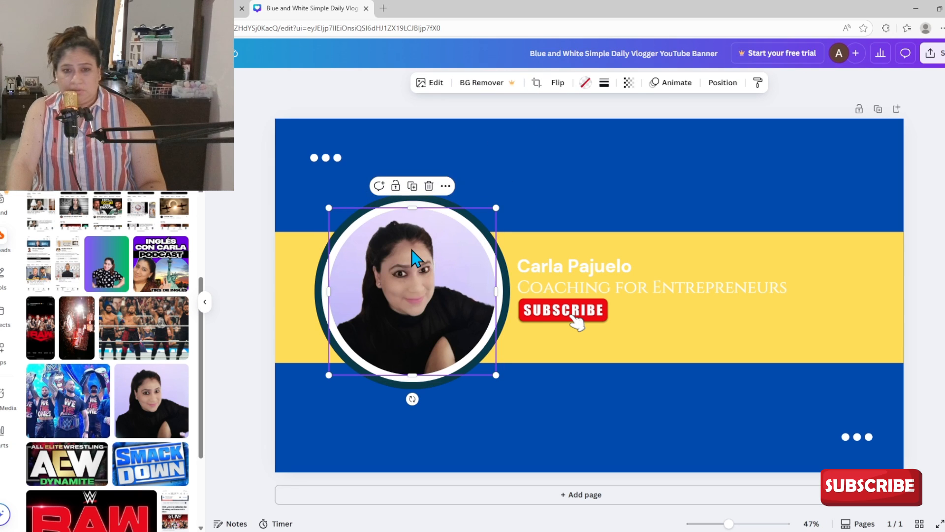
Colour the ring around the photo blue #004aad.
click(498, 207)
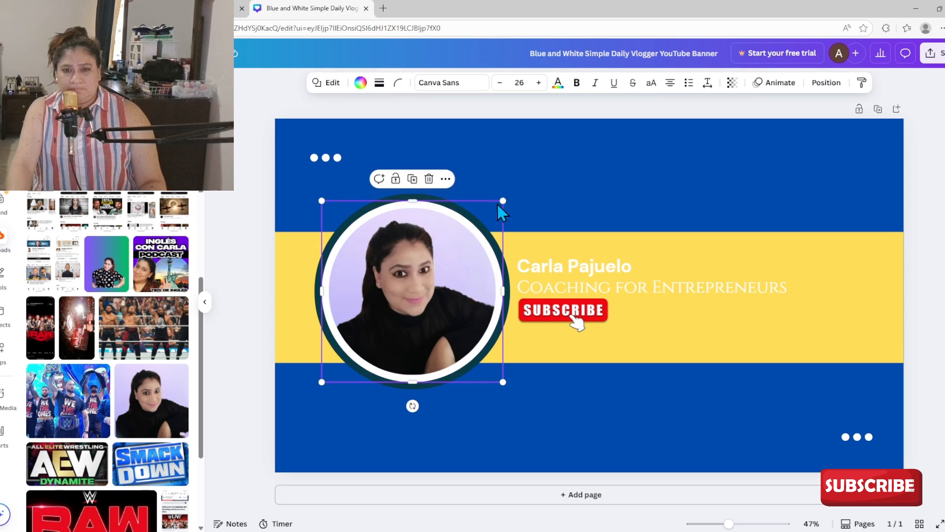
click(449, 239)
click(506, 264)
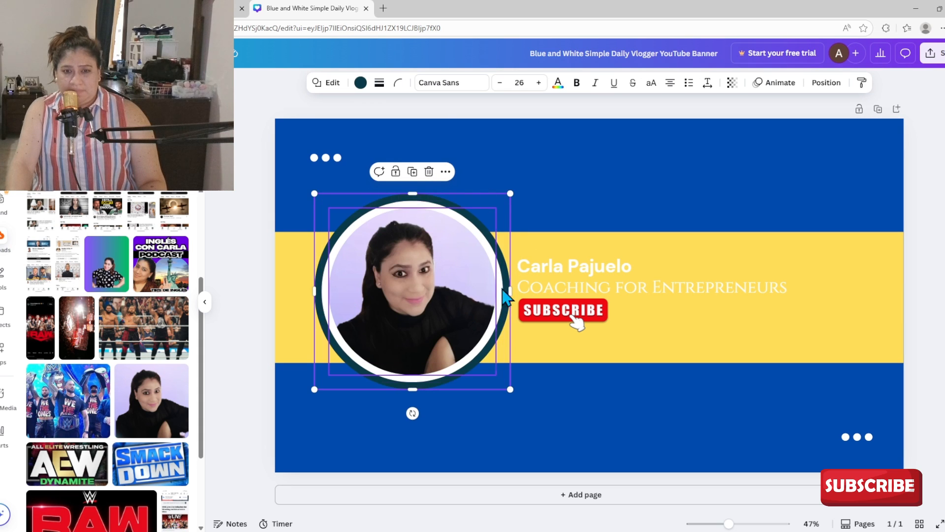
click(362, 84)
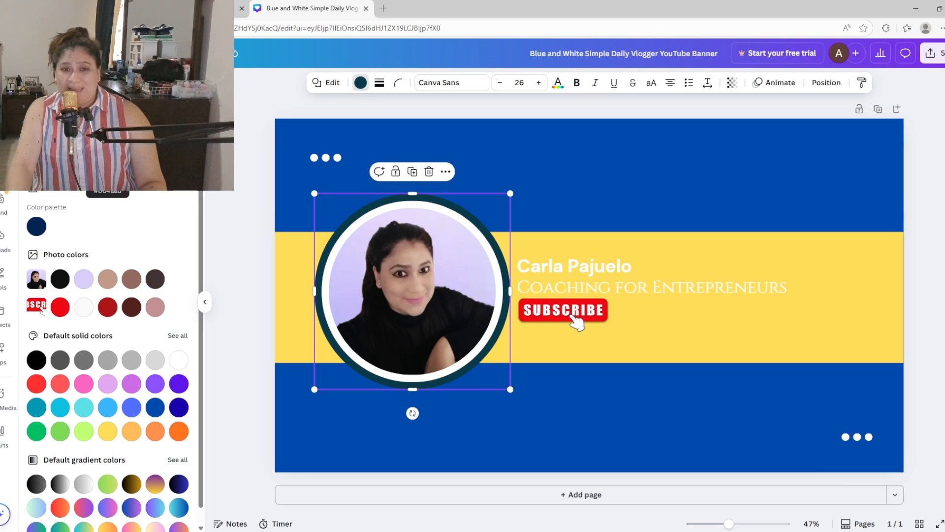
click(107, 163)
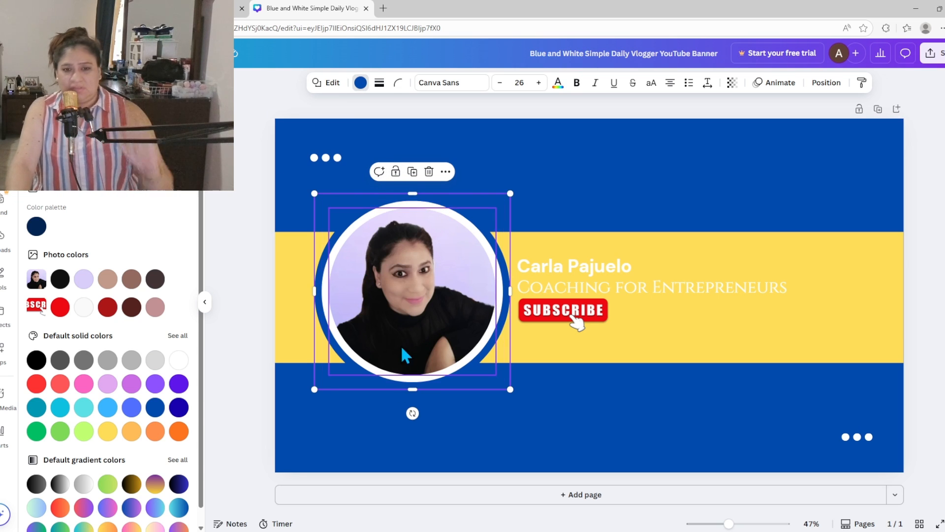
Adjust the photo and centre the blue ring behind it.
mouse_move(407, 310)
mouse_down()
mouse_move(401, 348)
mouse_move(406, 304)
mouse_up()
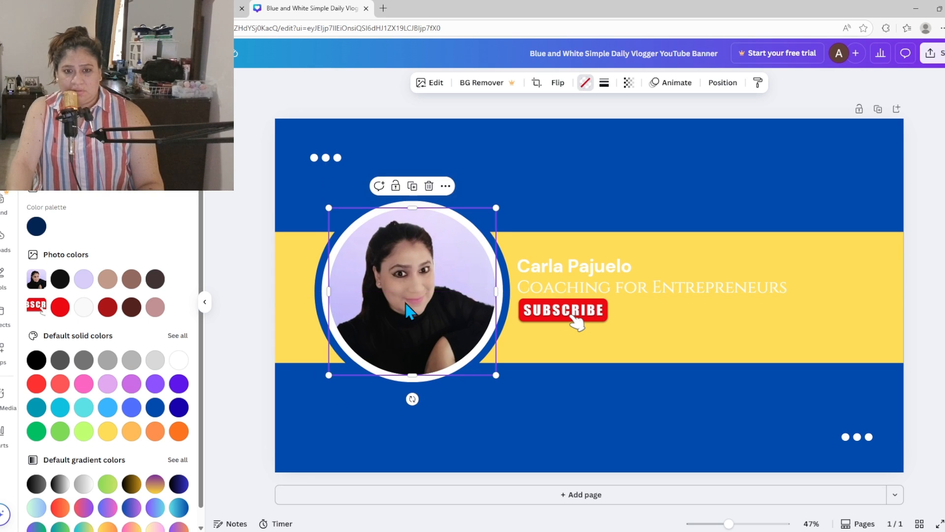
click(510, 272)
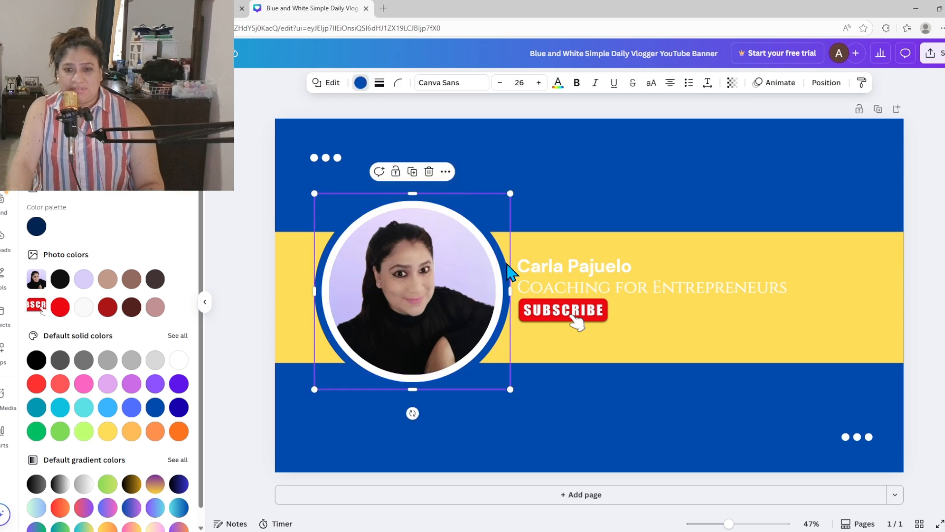
mouse_move(507, 253)
mouse_down()
mouse_move(509, 217)
mouse_move(504, 245)
mouse_up()
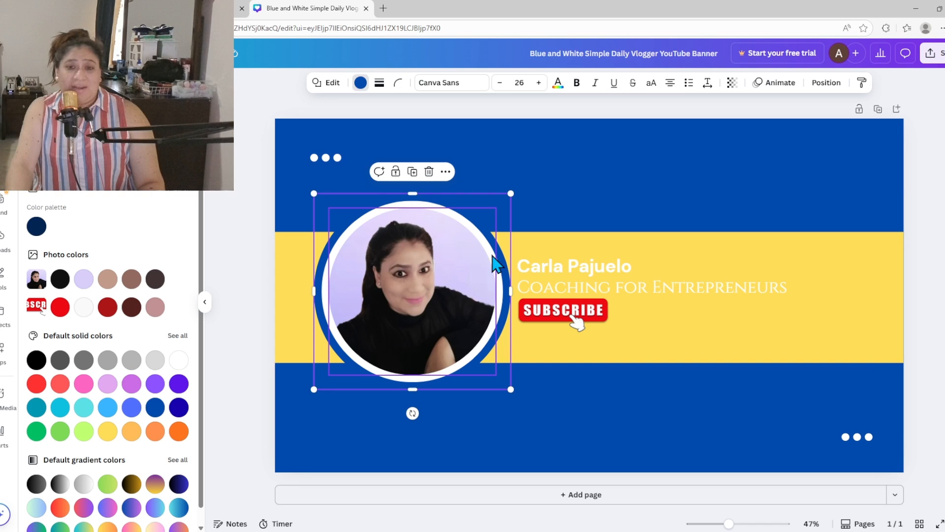
click(642, 163)
click(627, 333)
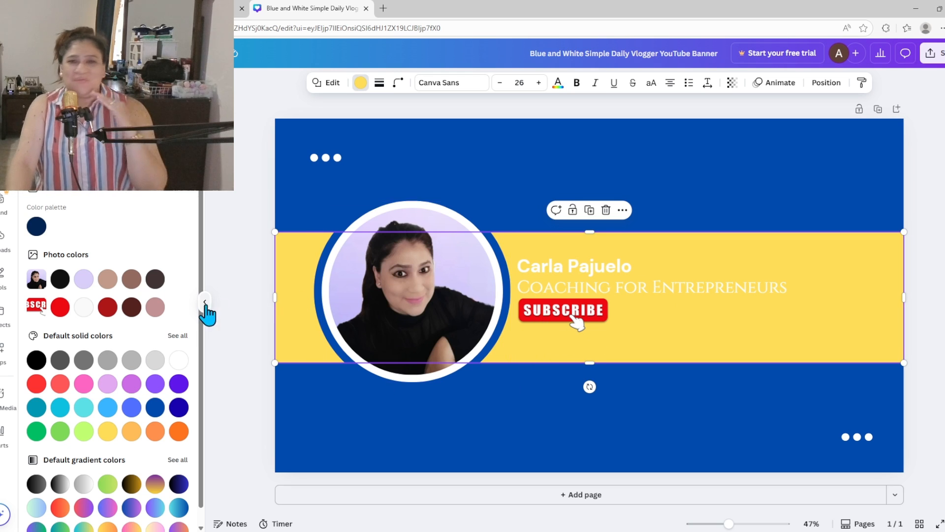
click(775, 166)
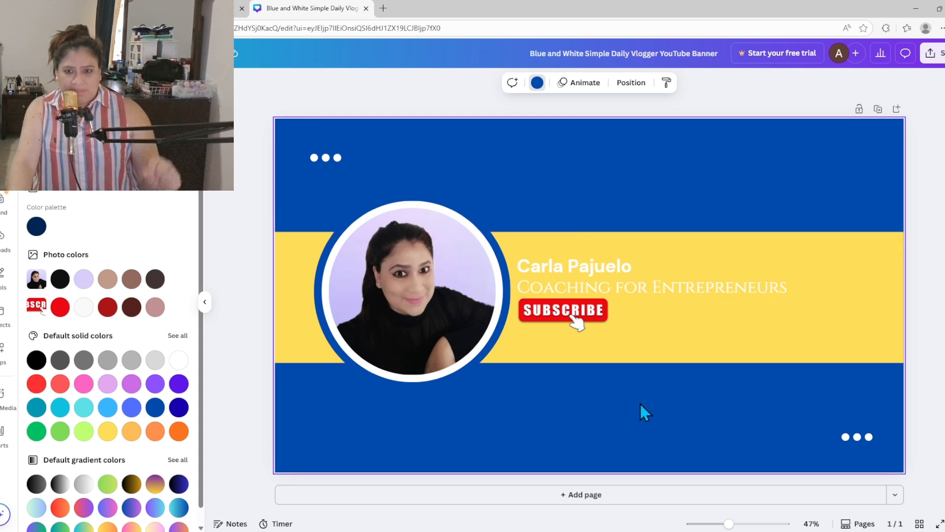
click(917, 344)
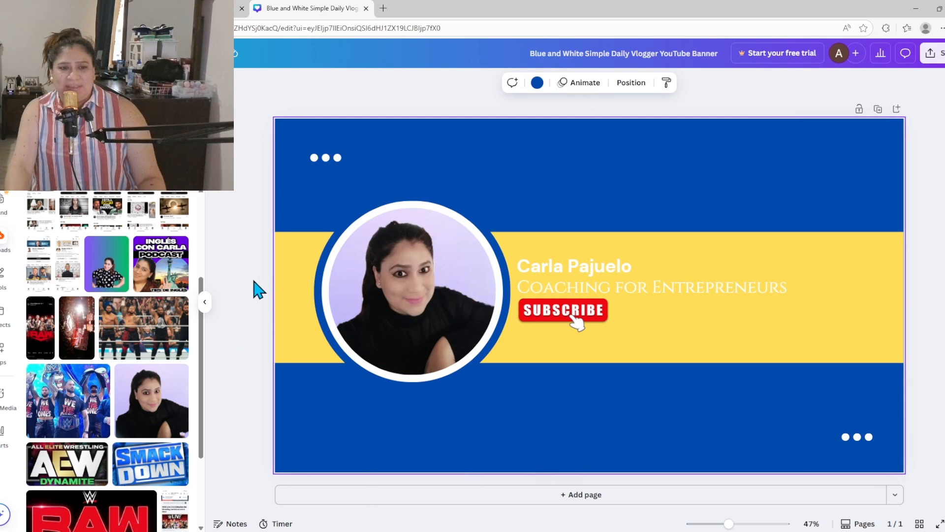
click(401, 270)
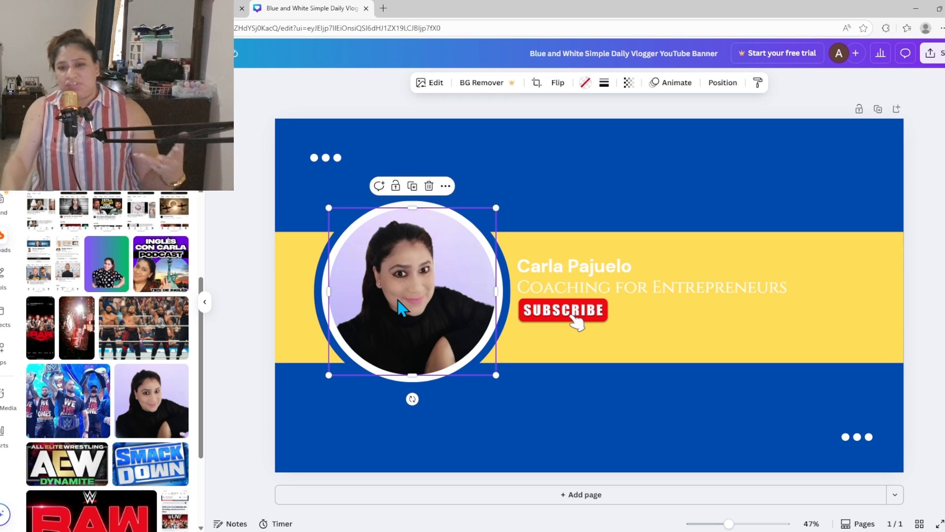
click(573, 272)
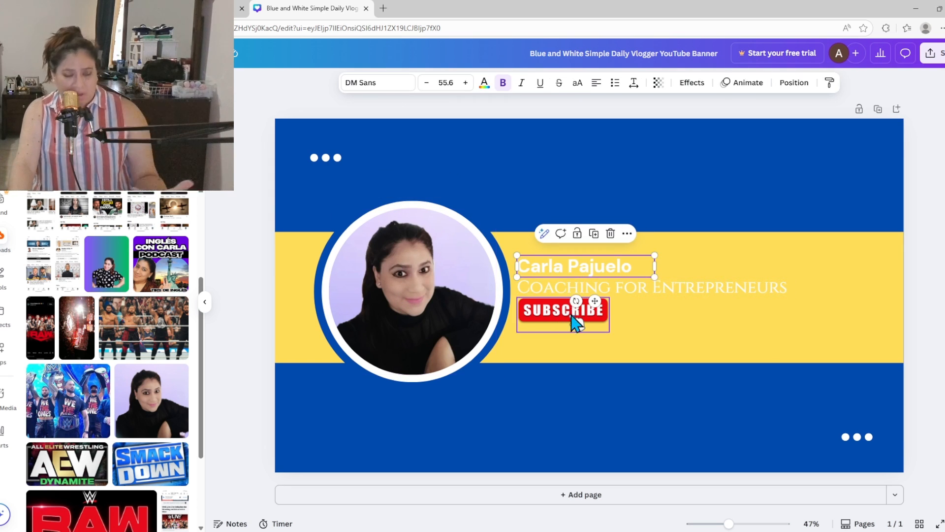
click(664, 317)
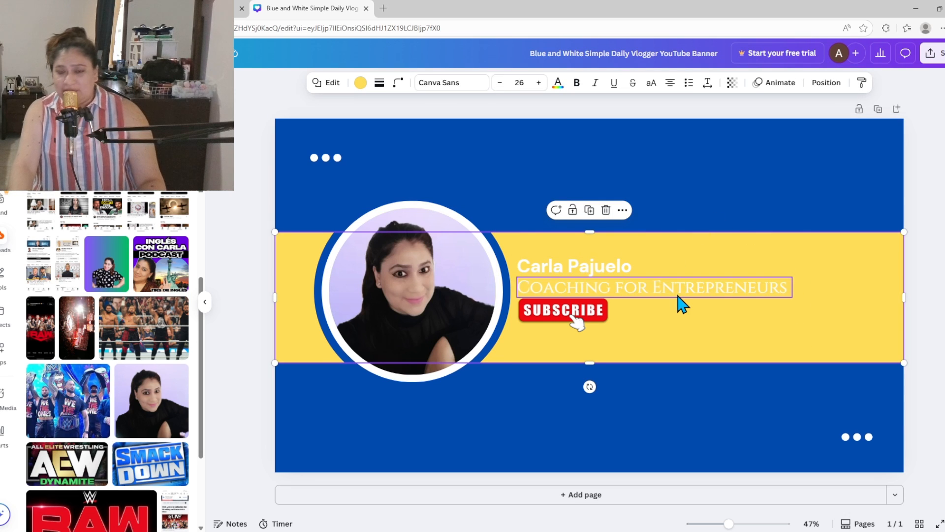
click(591, 294)
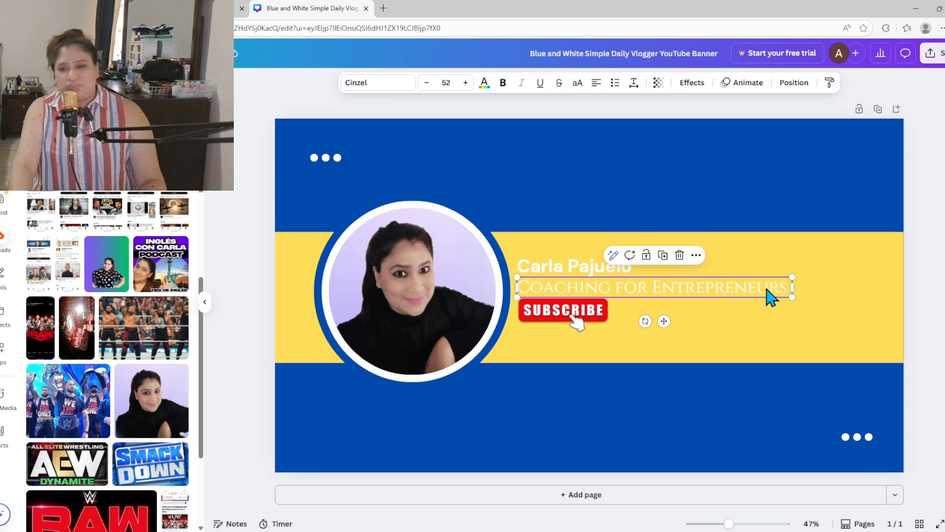
click(788, 288)
drag(790, 287, 516, 288)
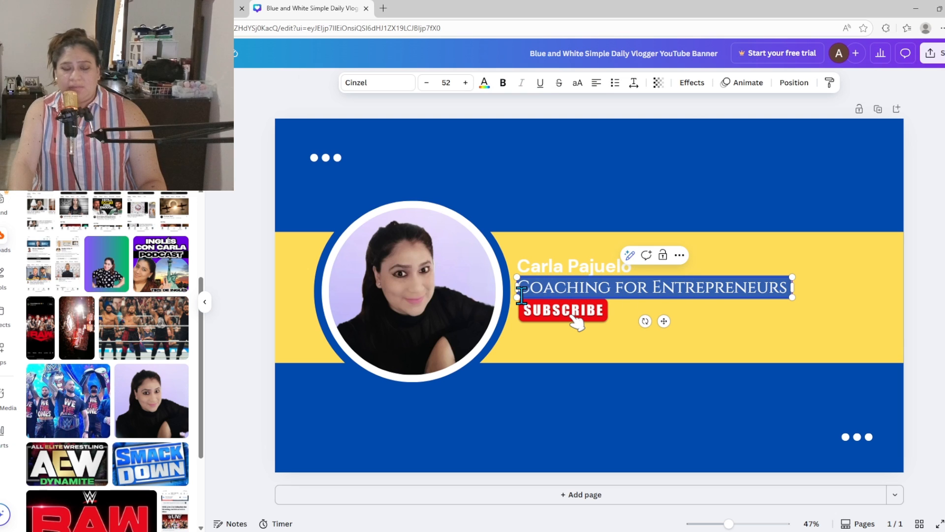
Make the tagline bold dark navy and resize it to 52.8 on one line.
click(485, 88)
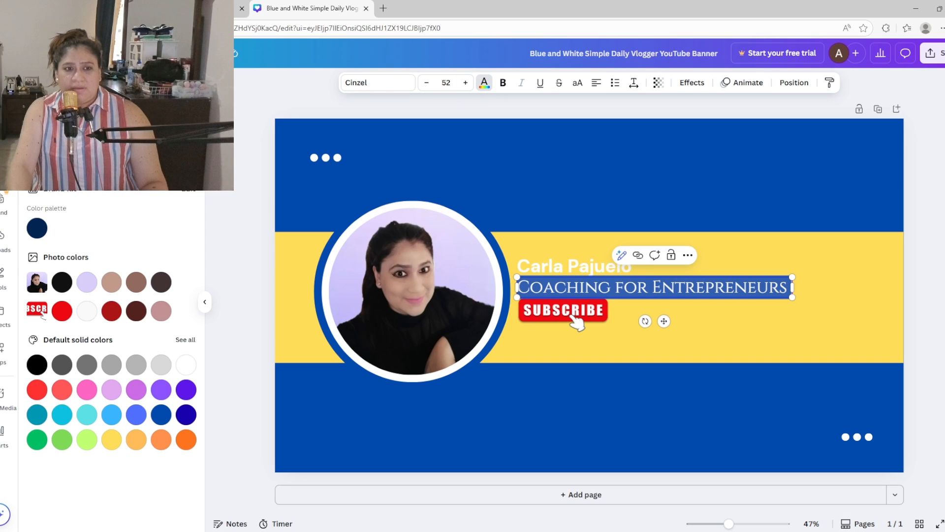
click(640, 339)
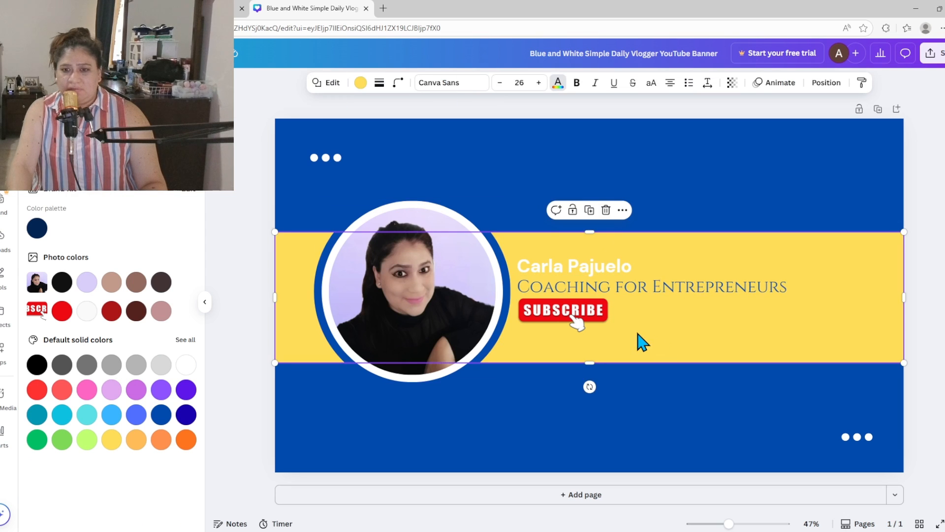
click(727, 292)
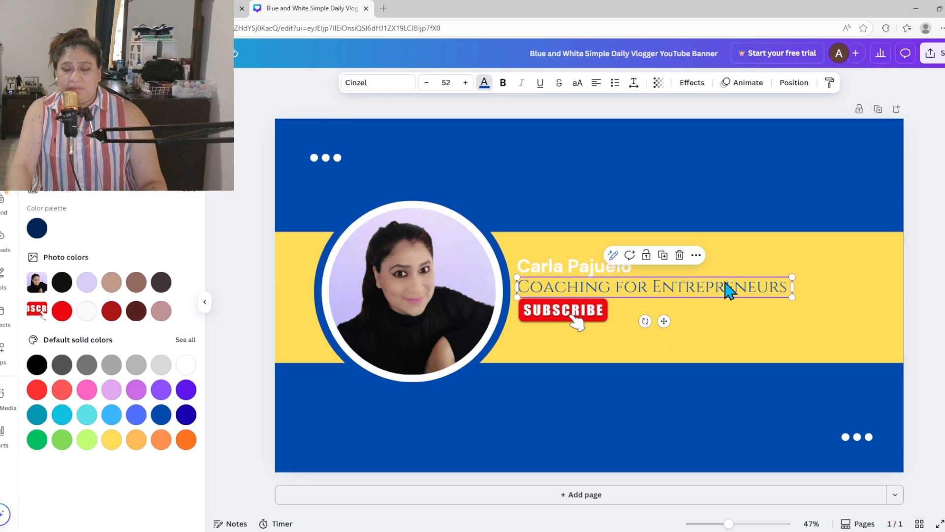
triple_click(524, 284)
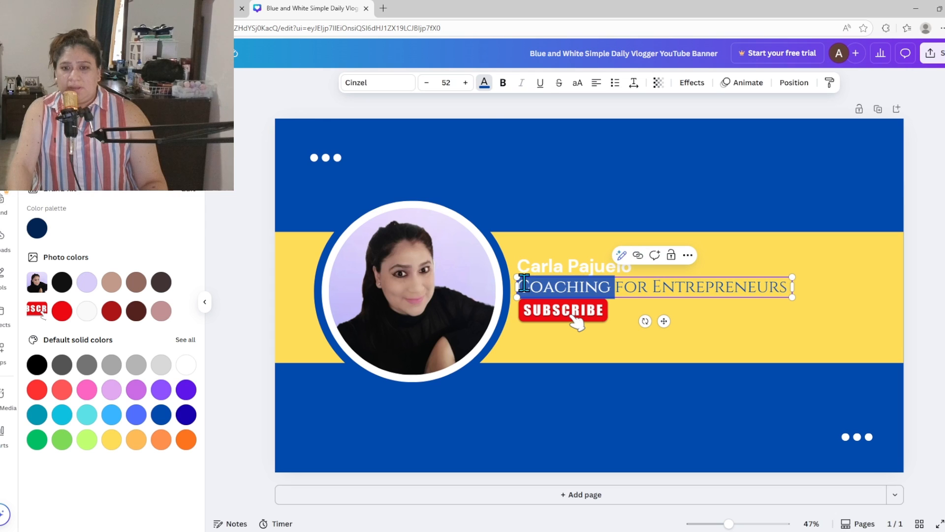
click(503, 84)
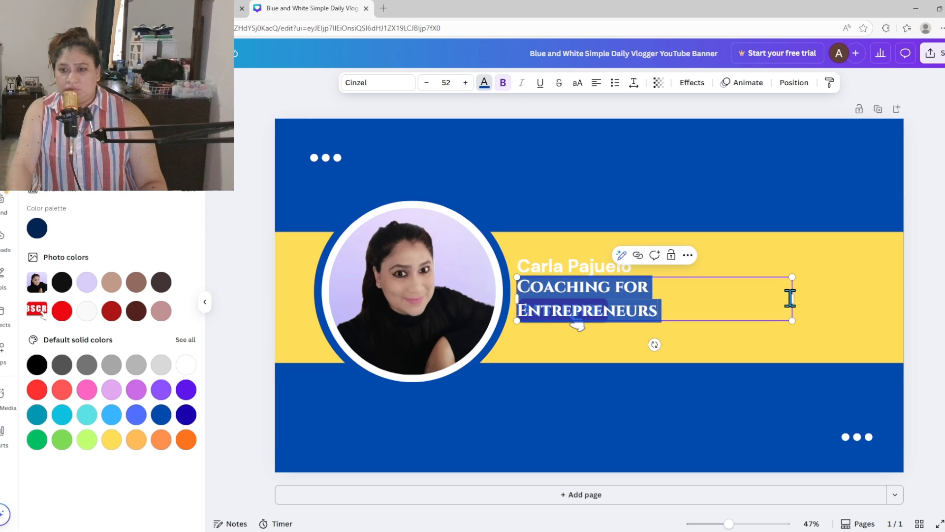
drag(792, 300, 803, 266)
Narrow the name's text box and colour the name blue #004aad.
click(601, 270)
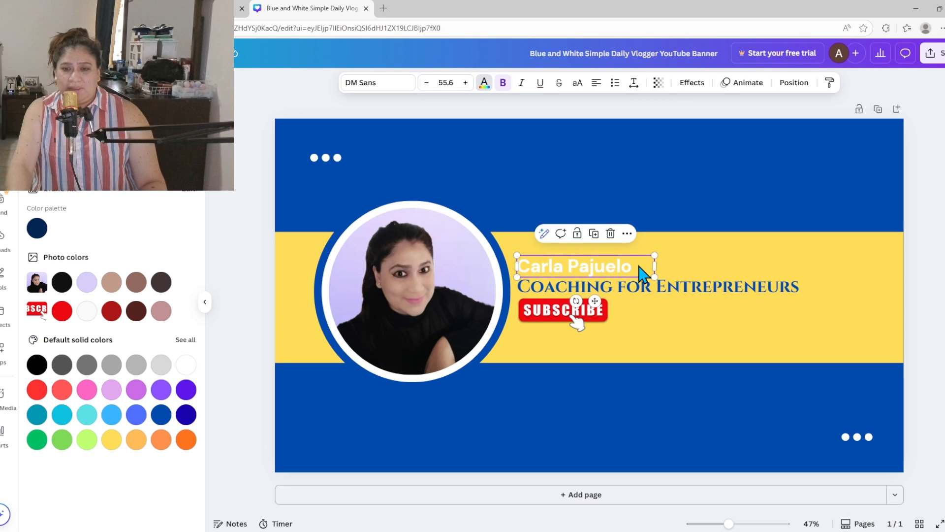
drag(655, 266, 634, 266)
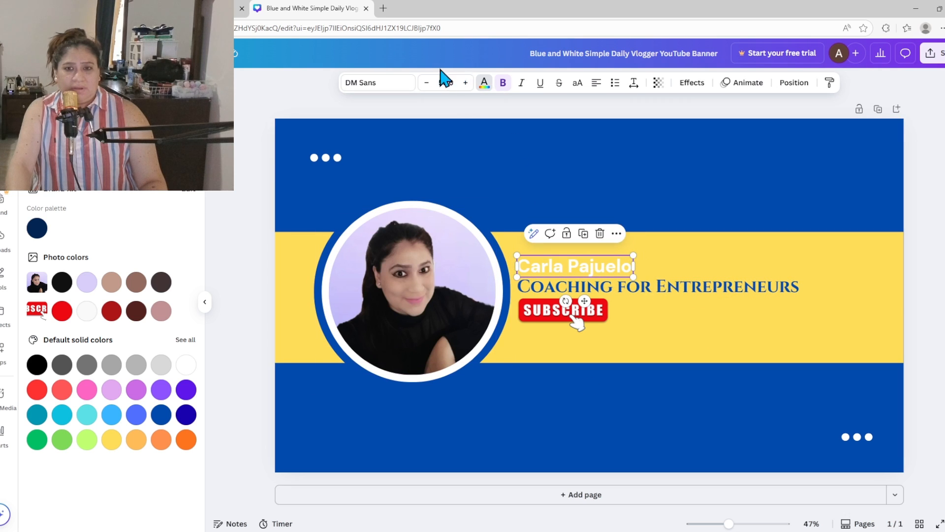
click(484, 84)
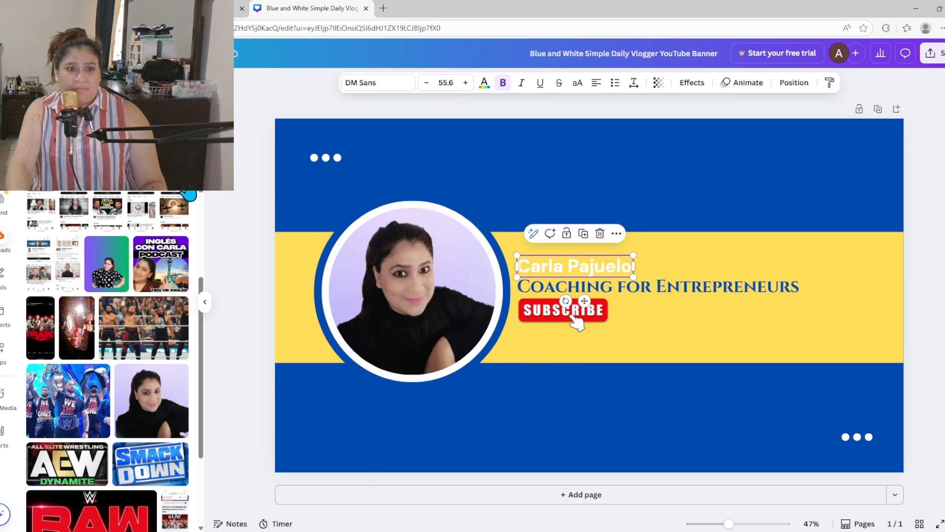
click(480, 83)
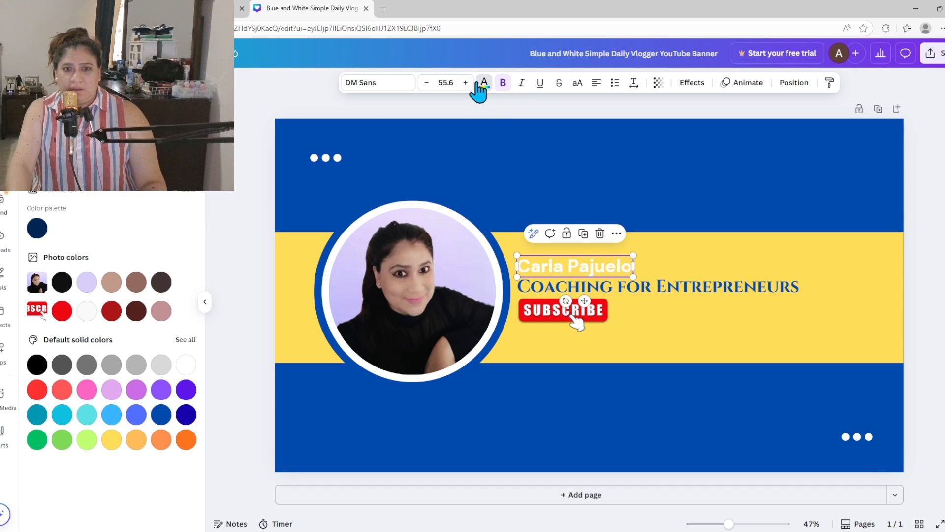
click(87, 173)
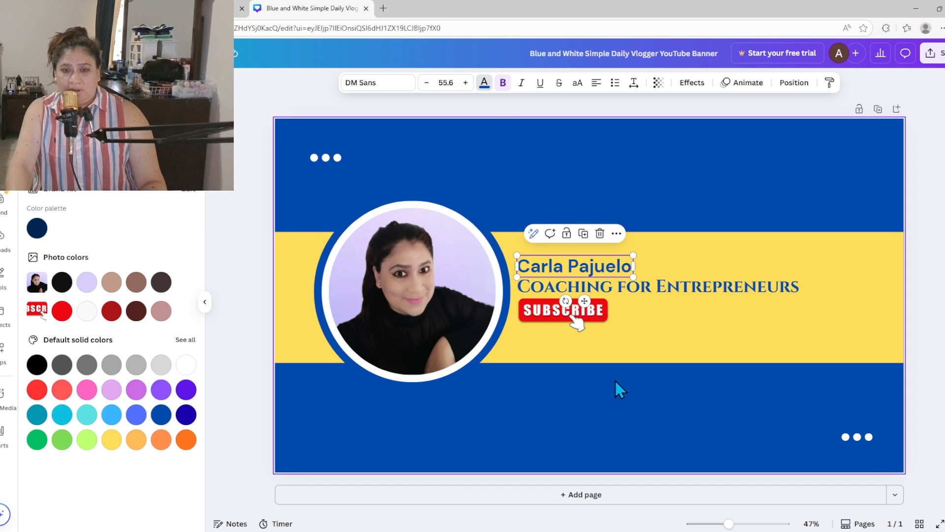
click(624, 395)
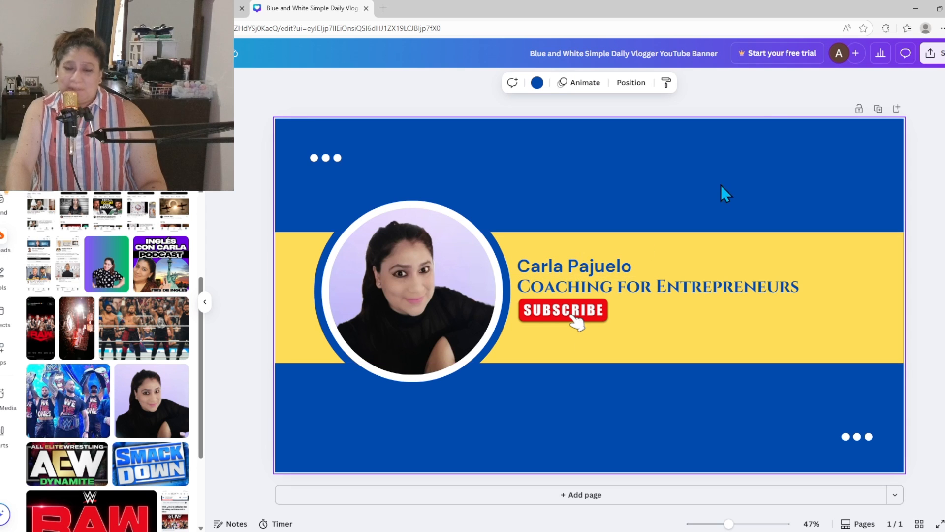
Add a blank second page, then delete it.
click(709, 318)
click(709, 435)
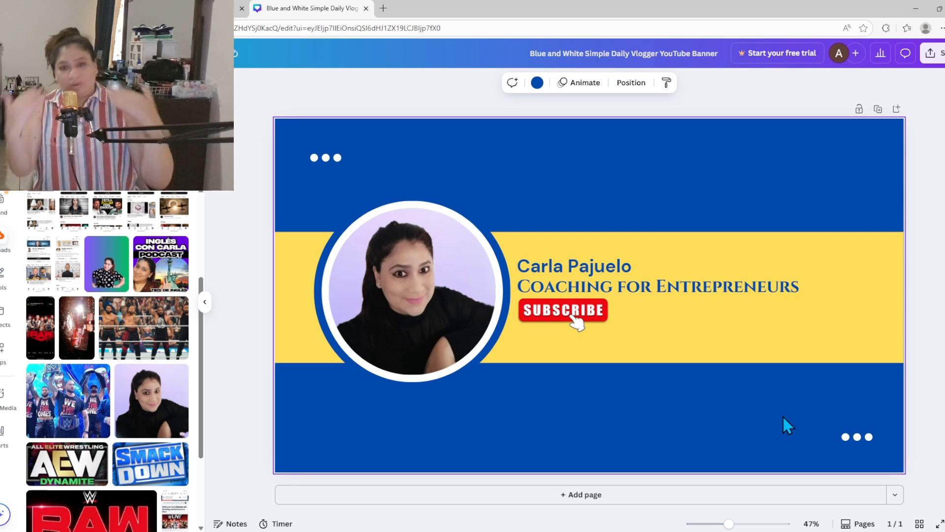
click(555, 496)
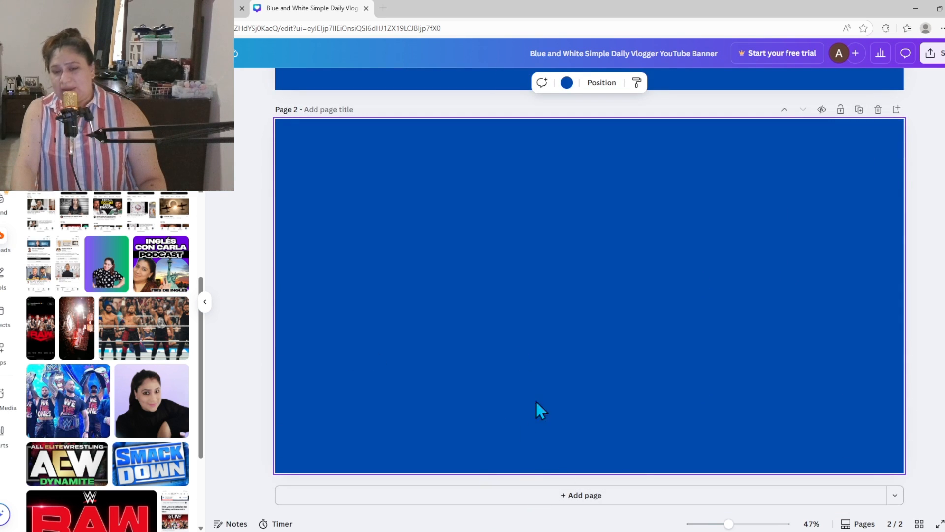
click(878, 109)
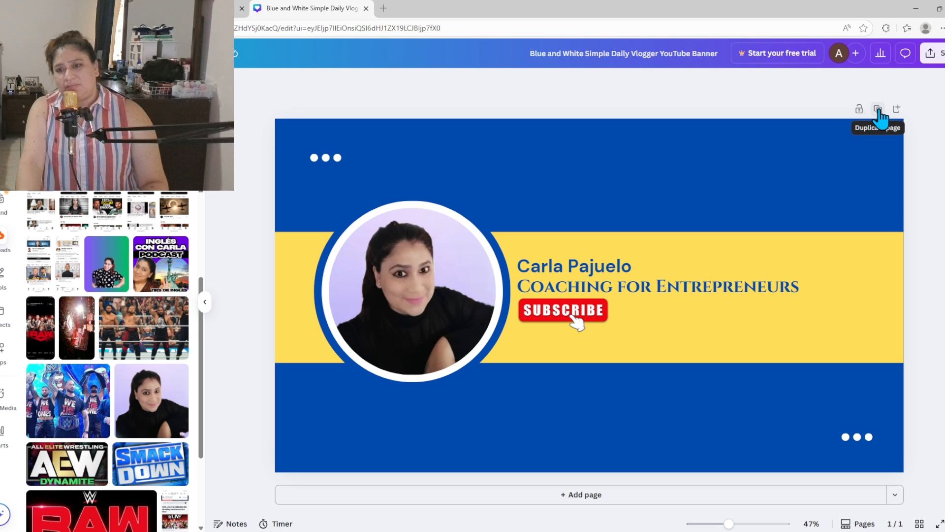
Duplicate the banner page, delete the copy, and bring up the Share options.
click(878, 109)
click(618, 288)
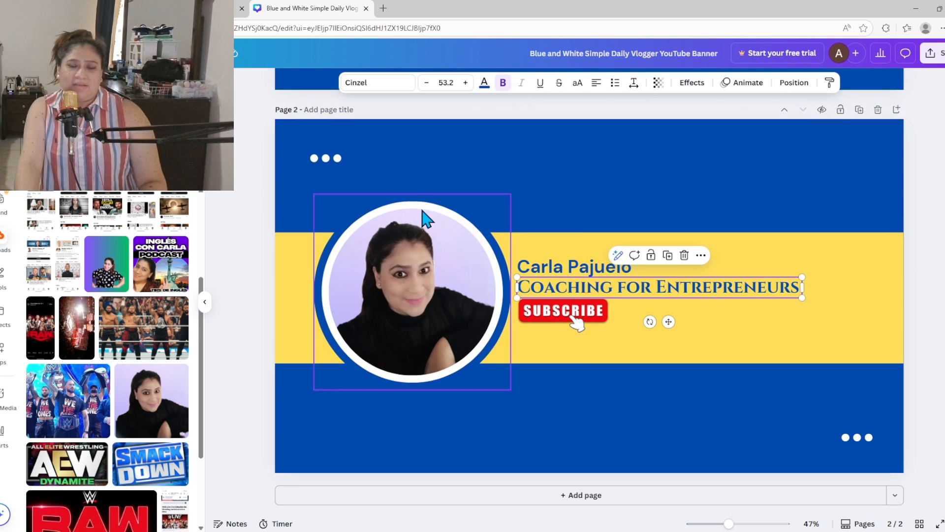
click(616, 205)
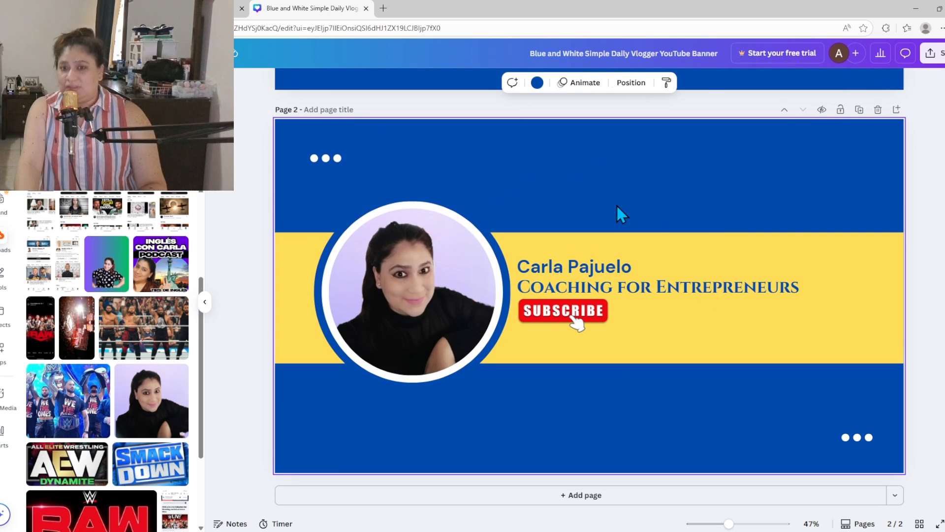
click(879, 117)
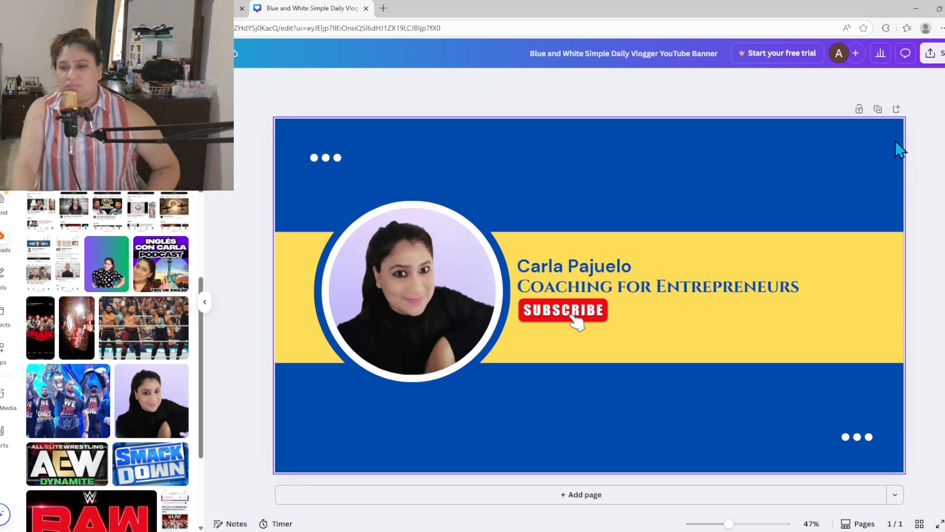
click(939, 55)
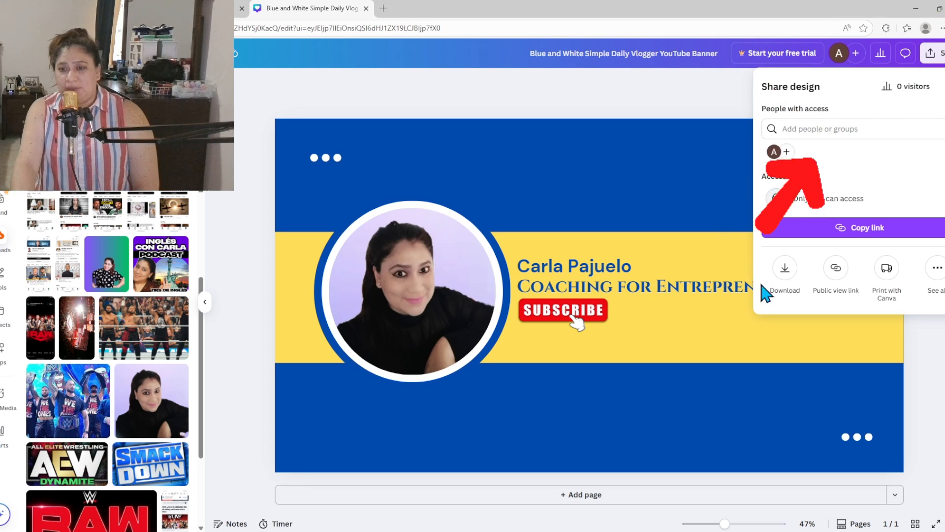
Export the banner as a 2,560 × 1,440 px PNG file via Share > Download.
click(790, 279)
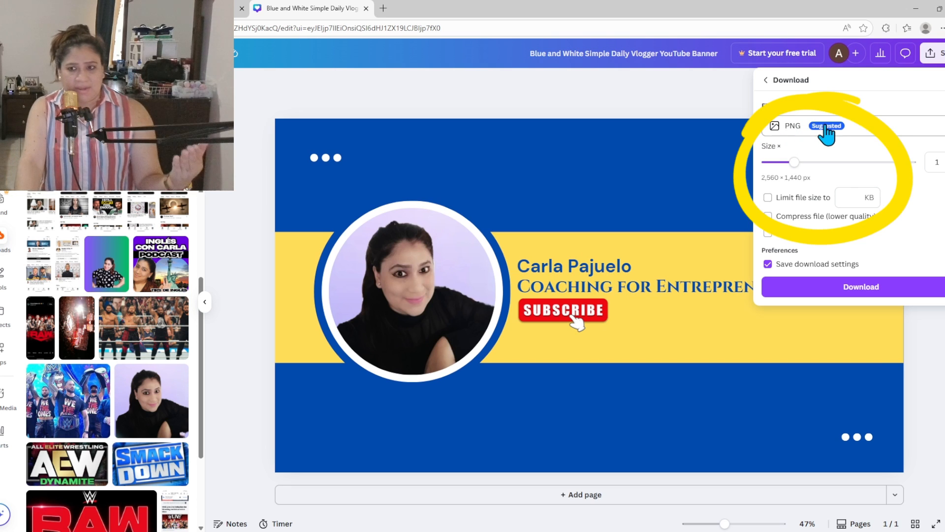
click(938, 127)
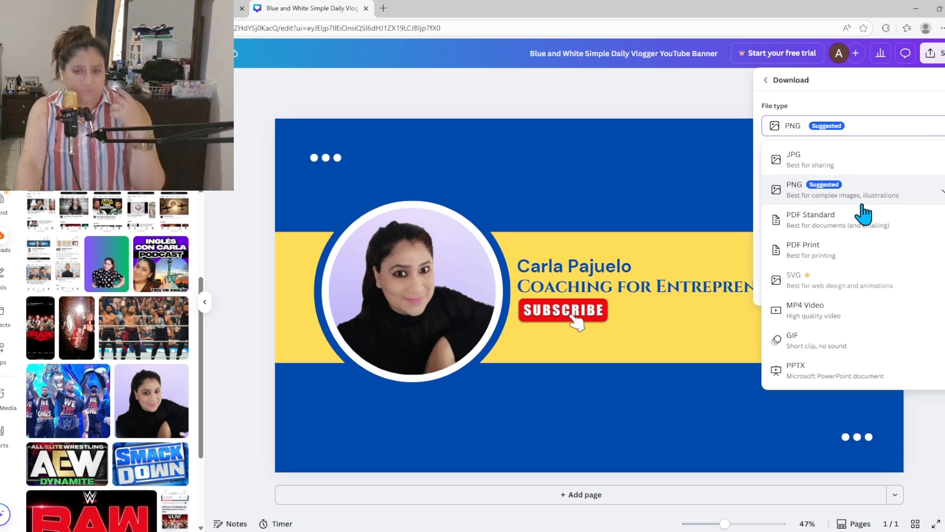
click(798, 201)
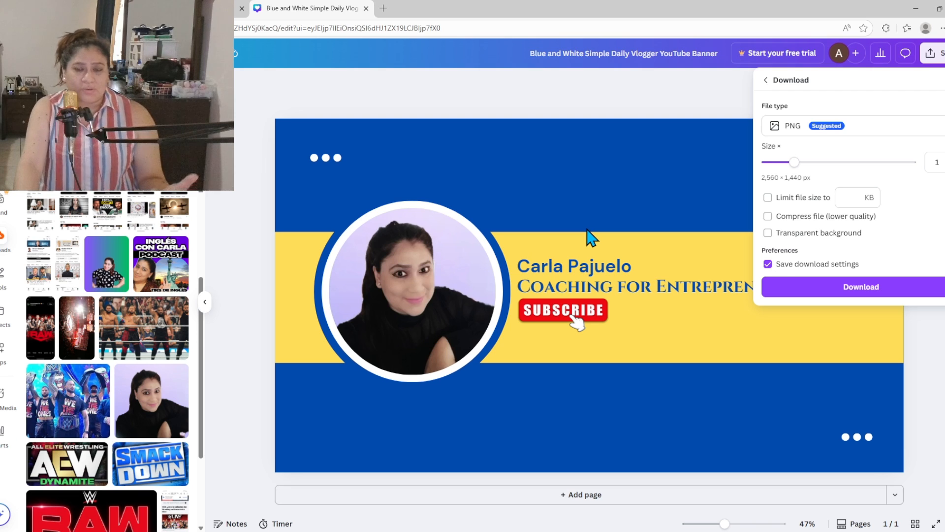
click(819, 293)
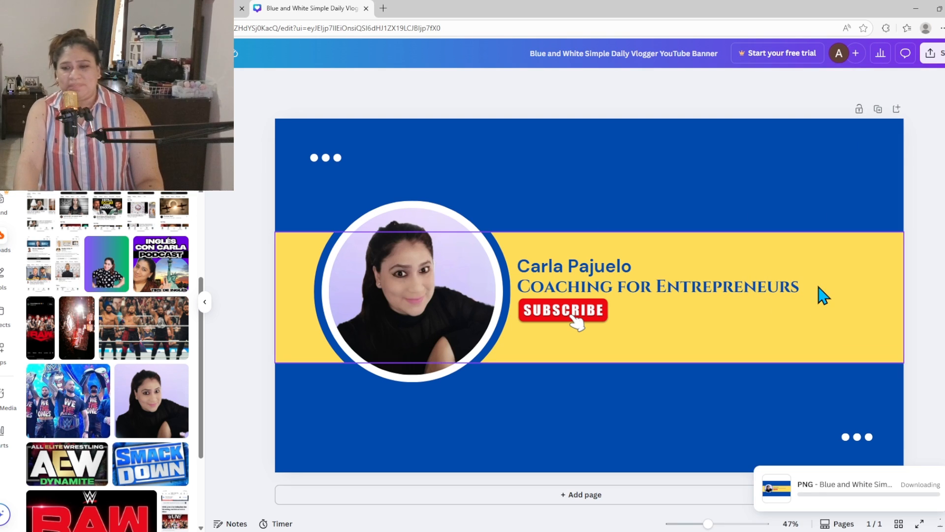